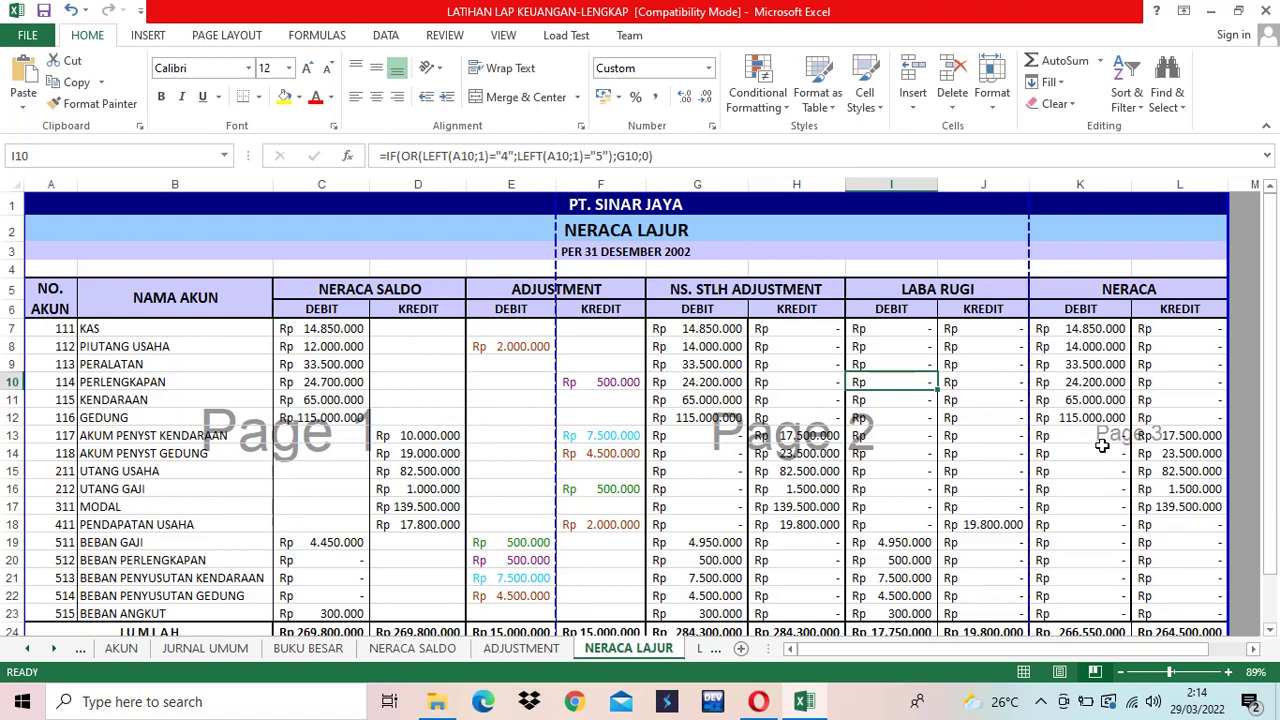
Preview all pages of the NERACA LAJUR sheet as they would print, then return to the worksheet.
{"action": "key", "text": "ctrl+p"}
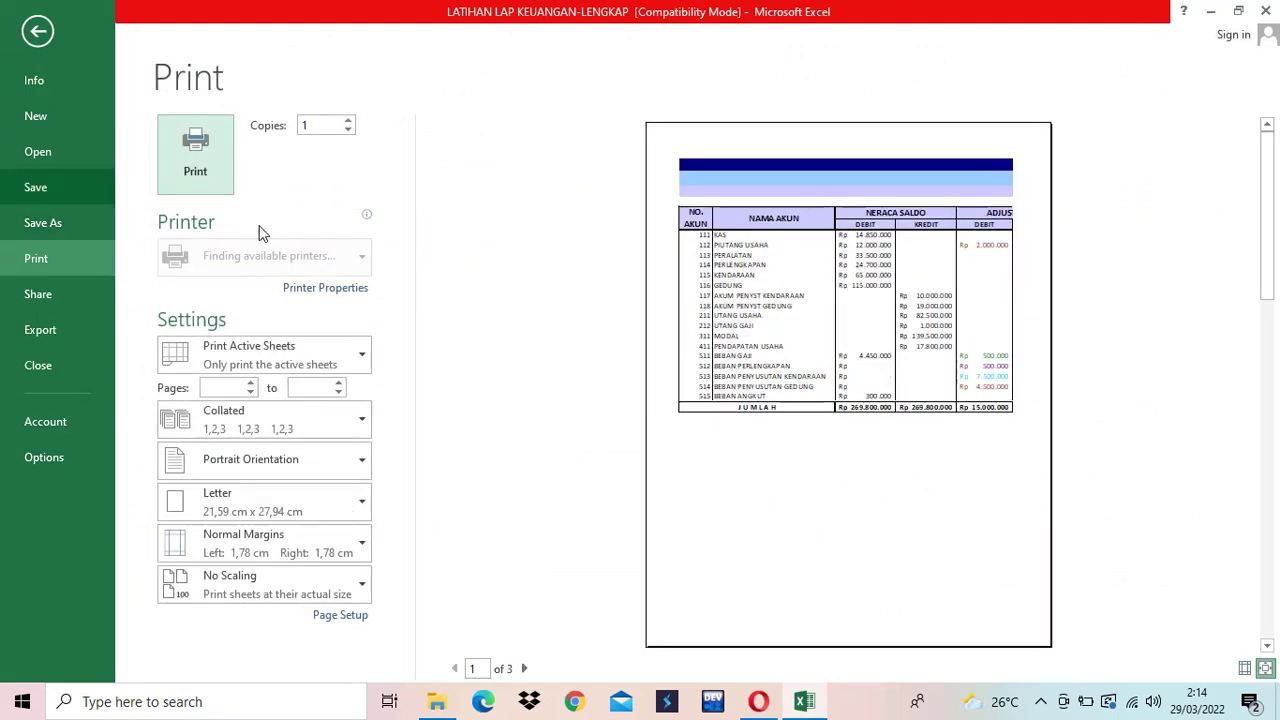
{"action": "left_click", "coordinate": [523, 668]}
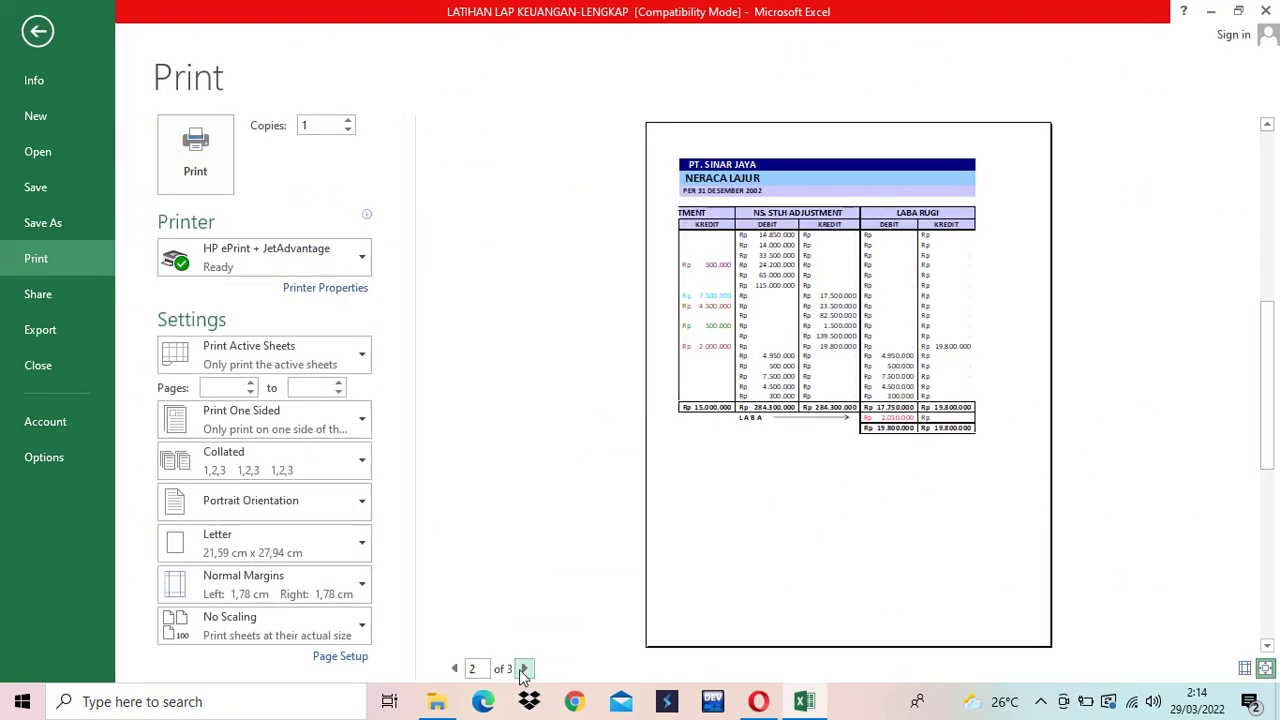
{"action": "left_click", "coordinate": [523, 668]}
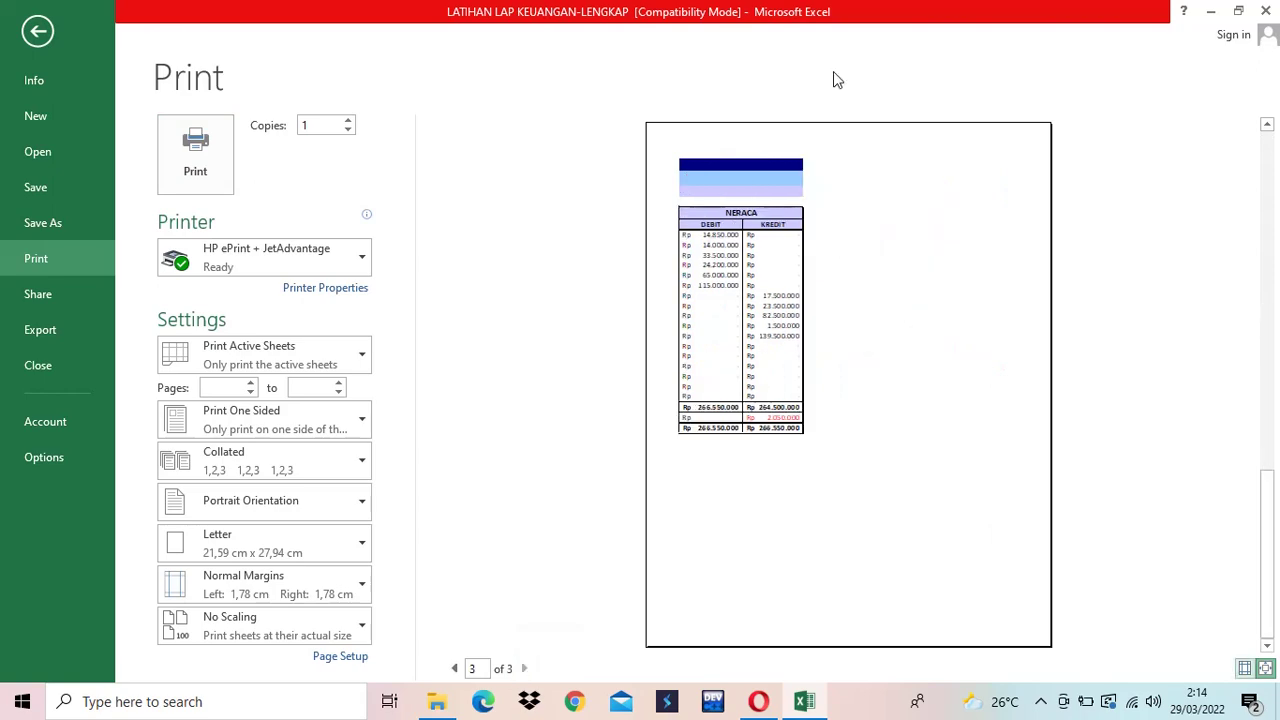
{"action": "left_click", "coordinate": [46, 32]}
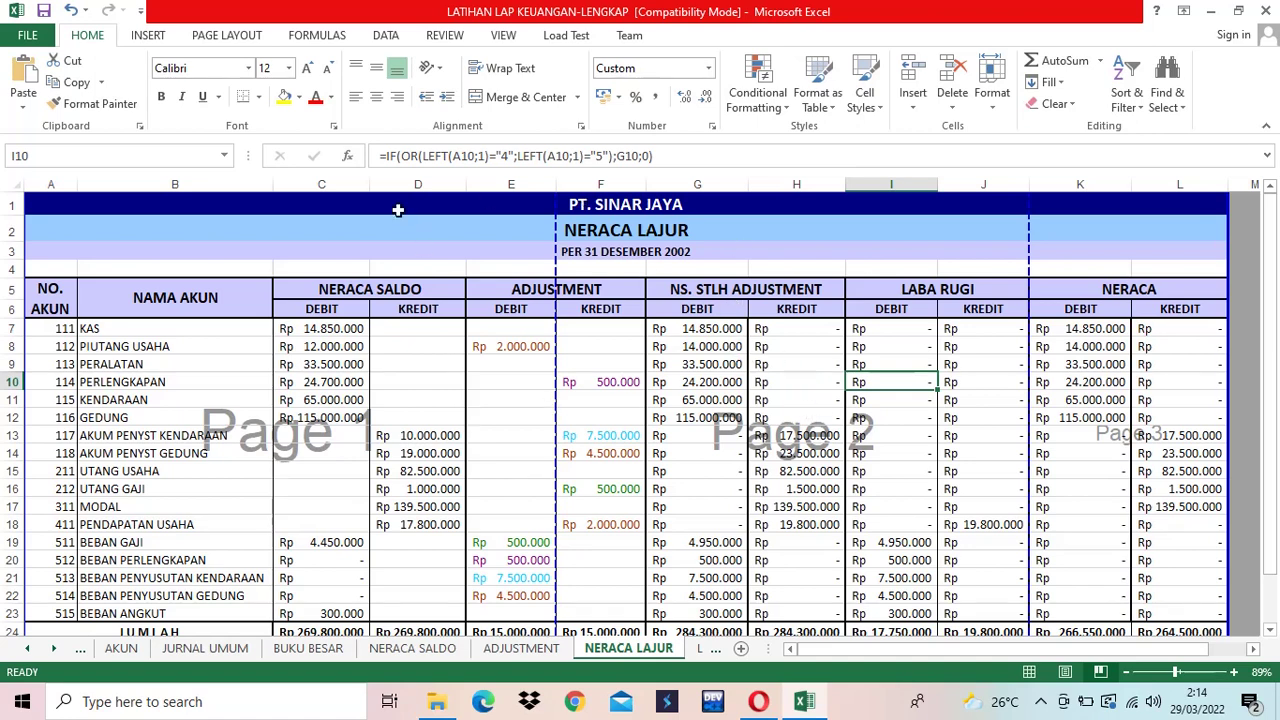
Set the page orientation of the NERACA LAJUR sheet to landscape.
{"action": "left_click", "coordinate": [250, 43]}
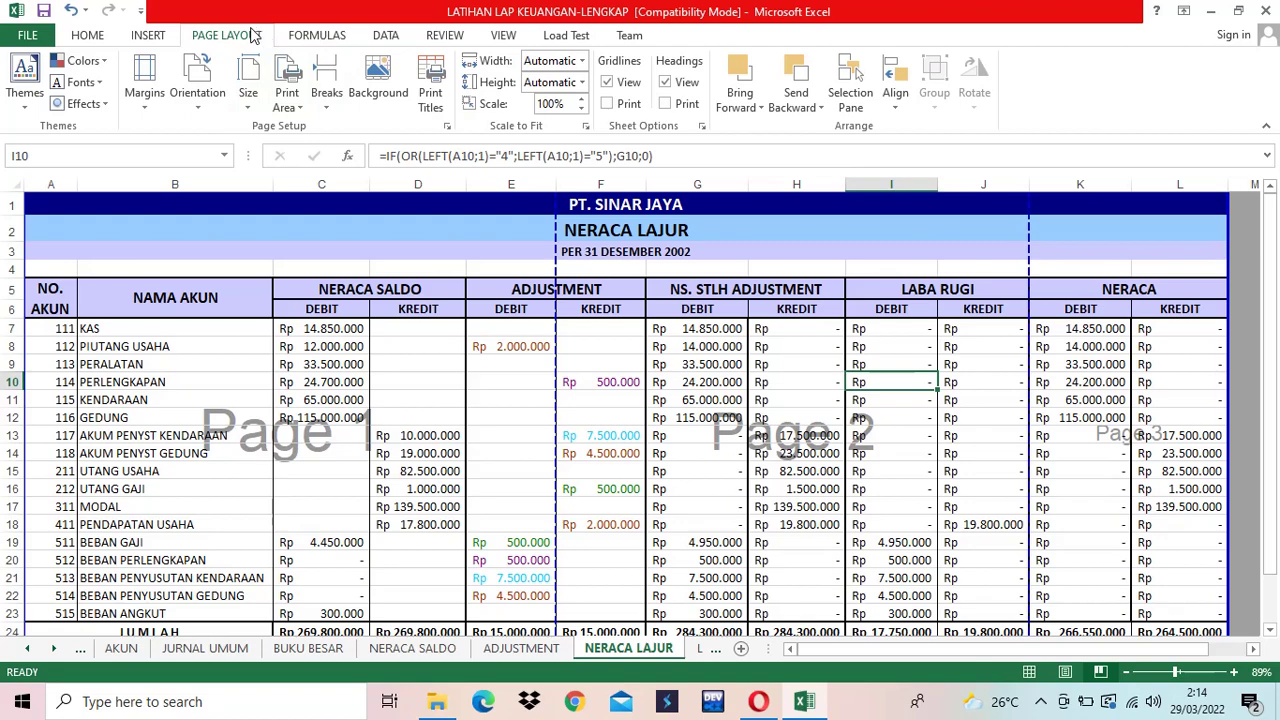
{"action": "left_click", "coordinate": [325, 348]}
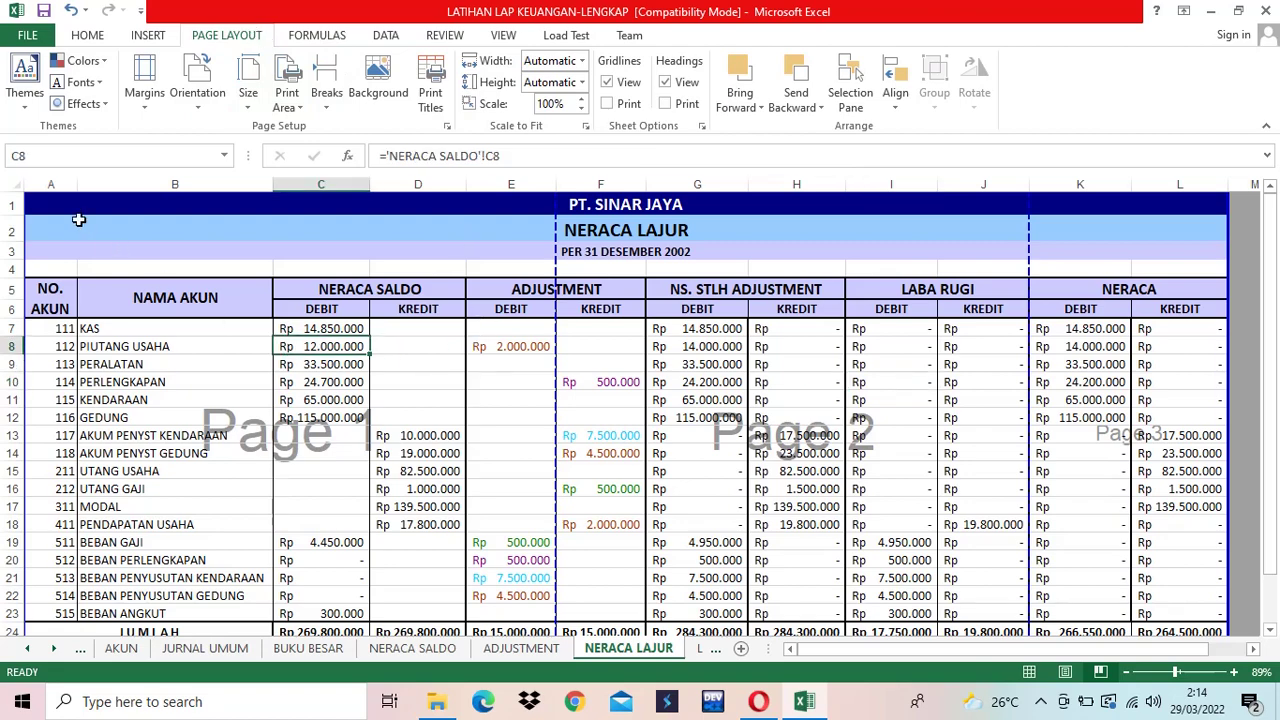
{"action": "left_click_drag", "start_coordinate": [65, 205], "coordinate": [563, 600]}
{"action": "scroll", "coordinate": [515, 372], "scroll_direction": "up", "scroll_amount": 1}
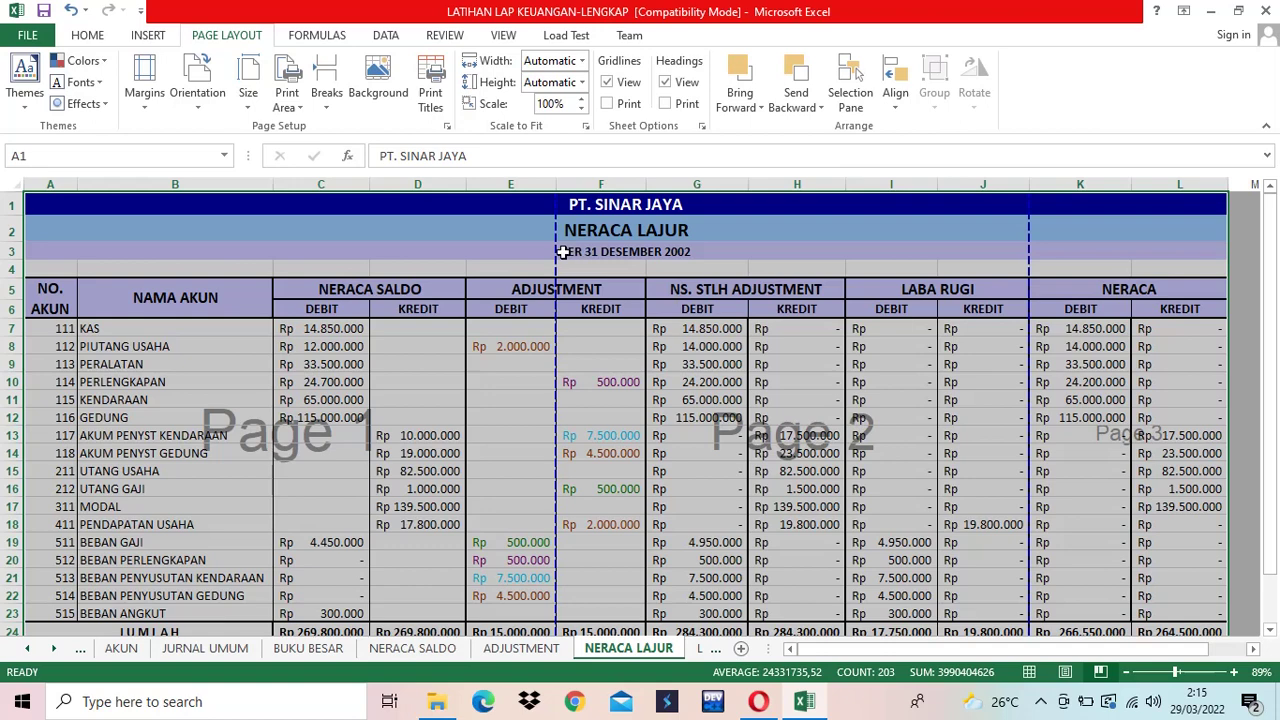
{"action": "left_click", "coordinate": [197, 110]}
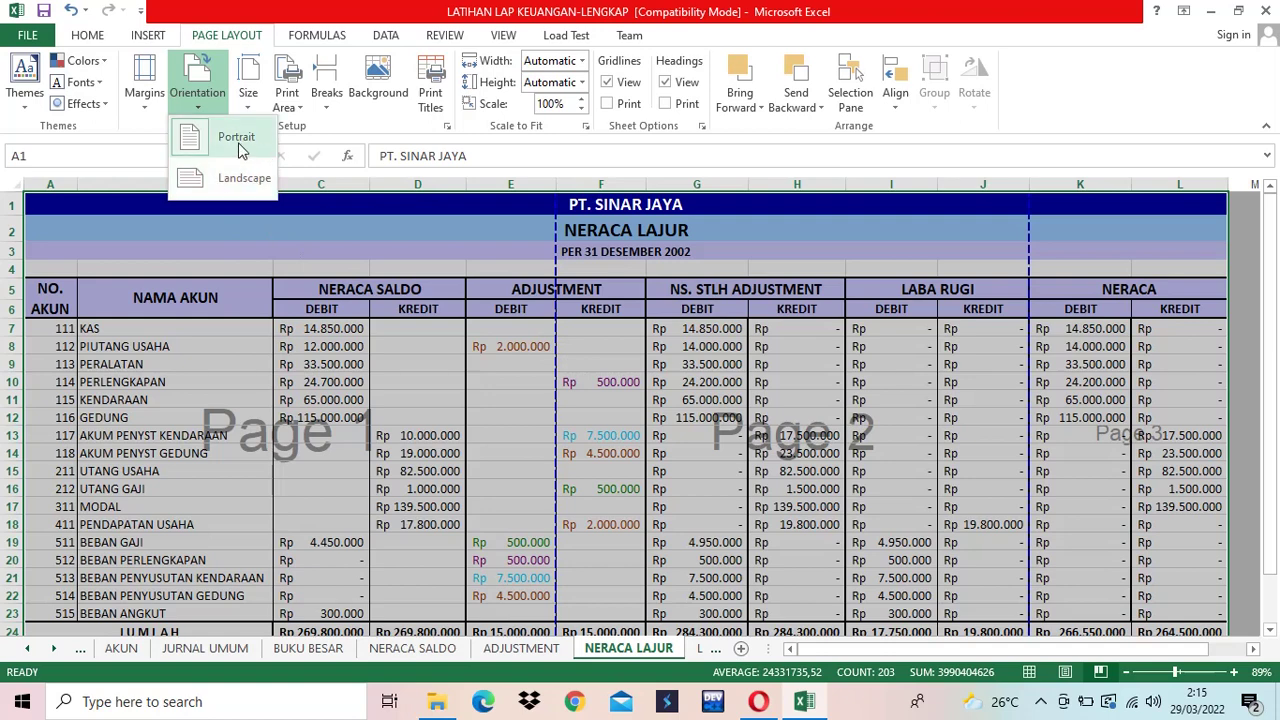
{"action": "left_click", "coordinate": [233, 198]}
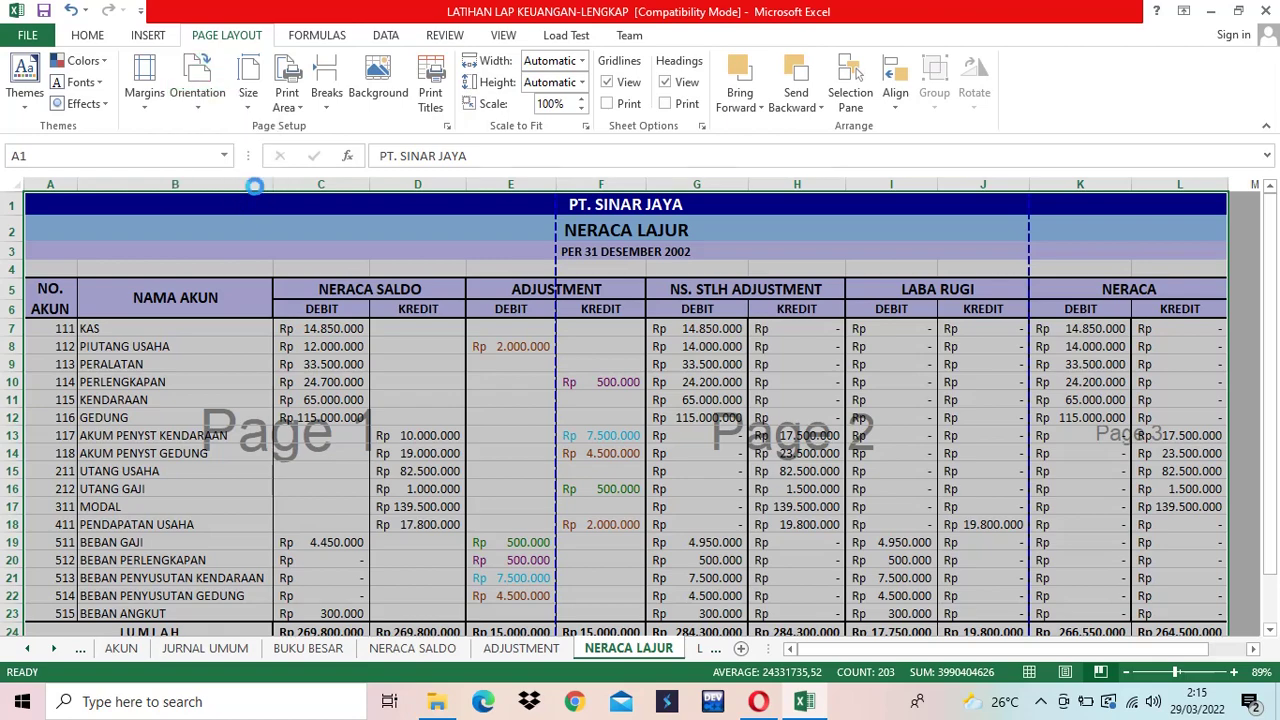
{"action": "left_click", "coordinate": [797, 404]}
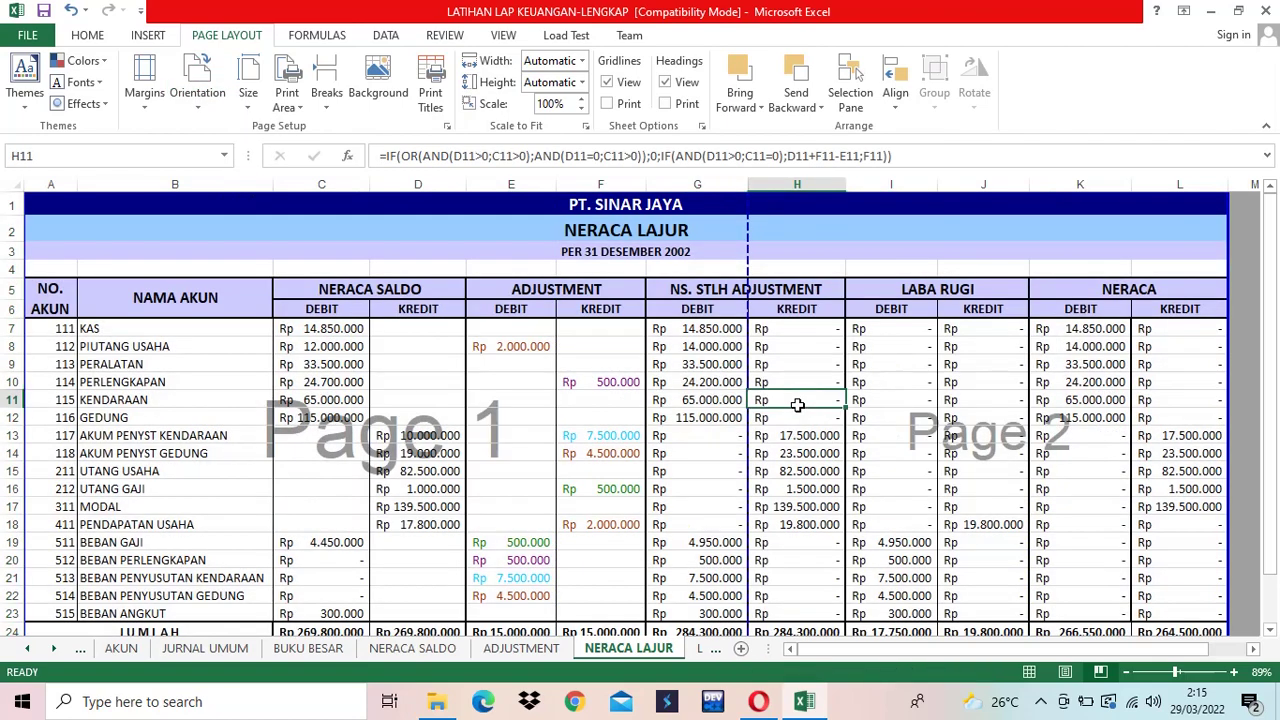
Set the whole NERACA LAJUR table, A1:L26, as the print area.
{"action": "scroll", "coordinate": [797, 404], "scroll_direction": "down", "scroll_amount": 3}
{"action": "scroll", "coordinate": [920, 404], "scroll_direction": "up", "scroll_amount": 3}
{"action": "left_click_drag", "start_coordinate": [116, 206], "coordinate": [423, 607]}
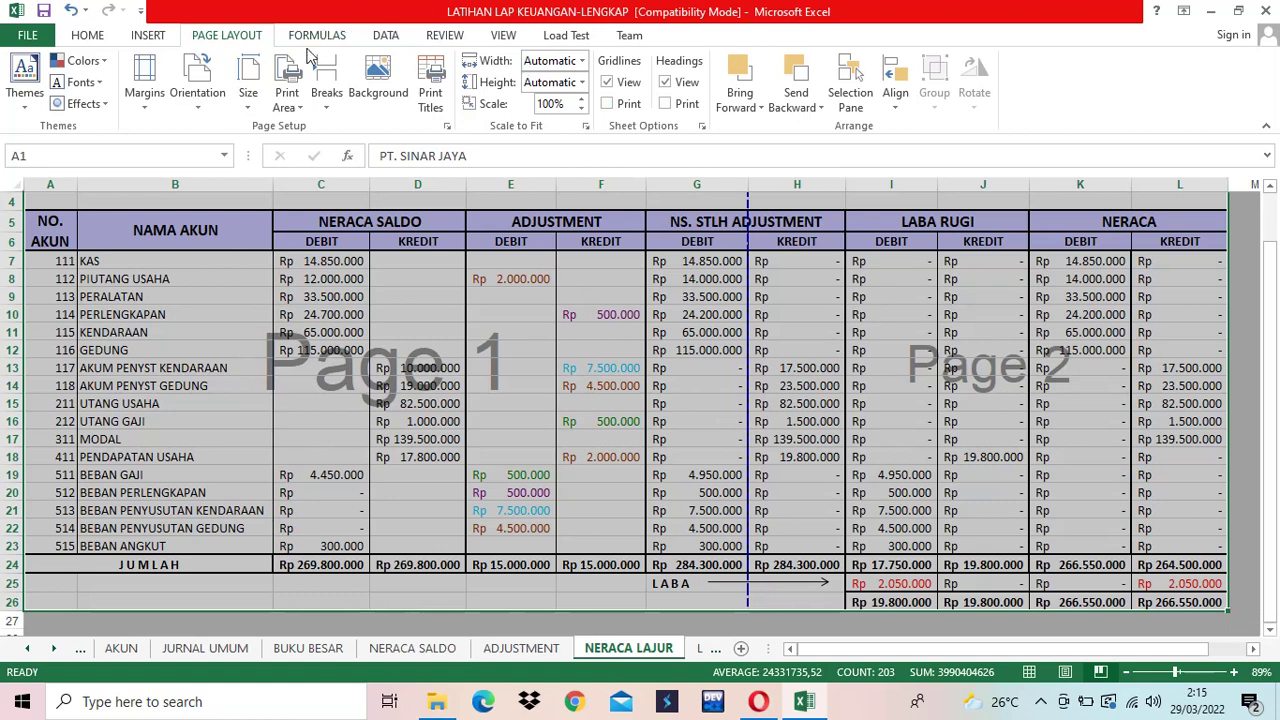
{"action": "left_click", "coordinate": [289, 110]}
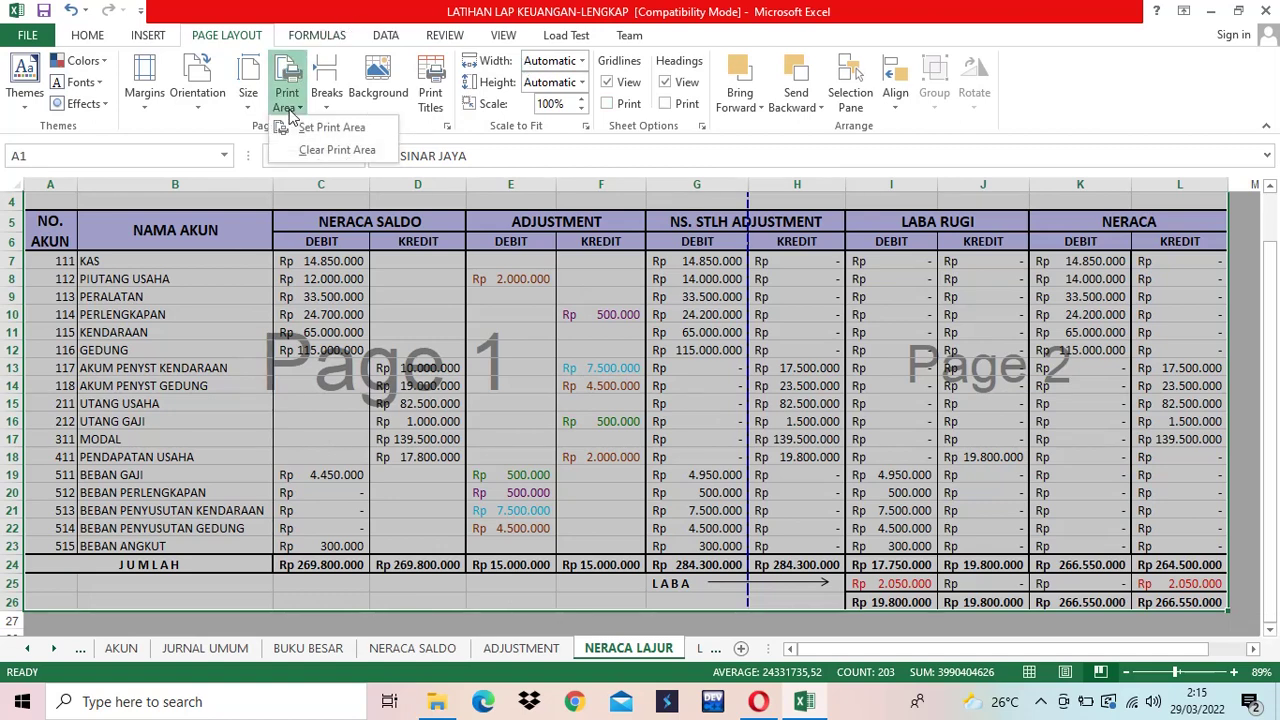
{"action": "left_click", "coordinate": [341, 128]}
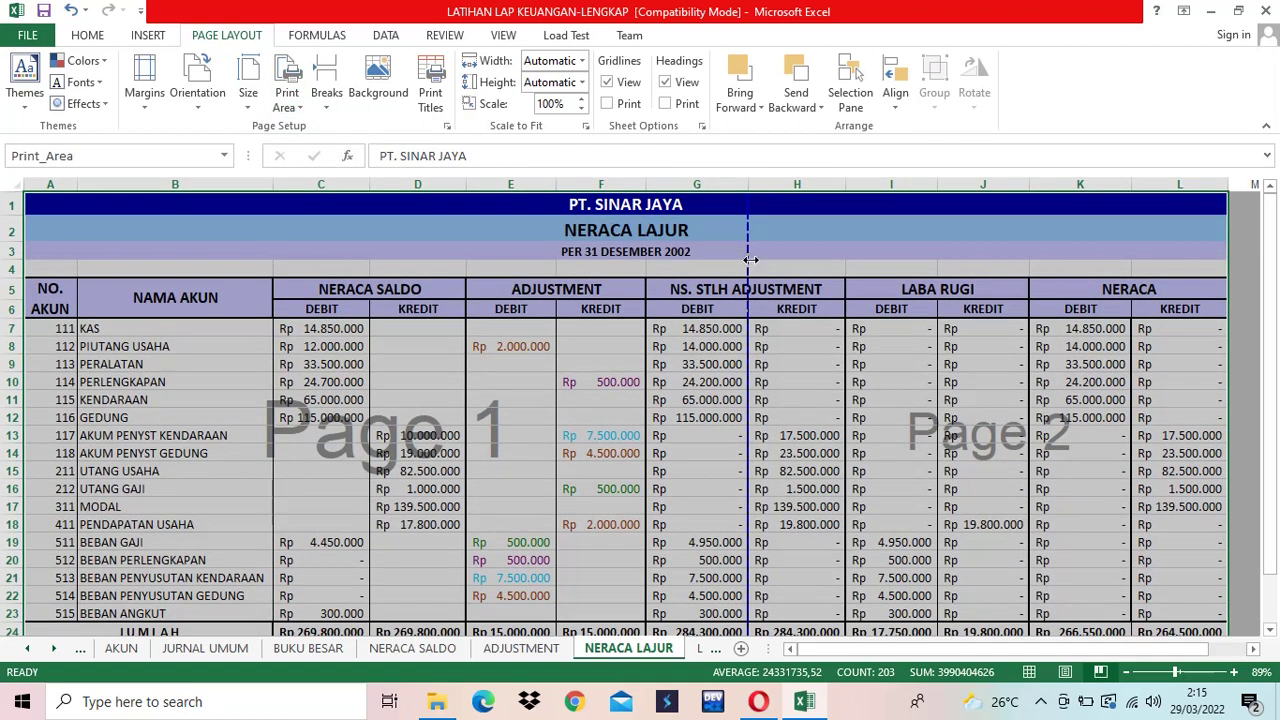
Look over the page break in the table and the available paper sizes, keeping the current size.
{"action": "scroll", "coordinate": [765, 259], "scroll_direction": "down", "scroll_amount": 2}
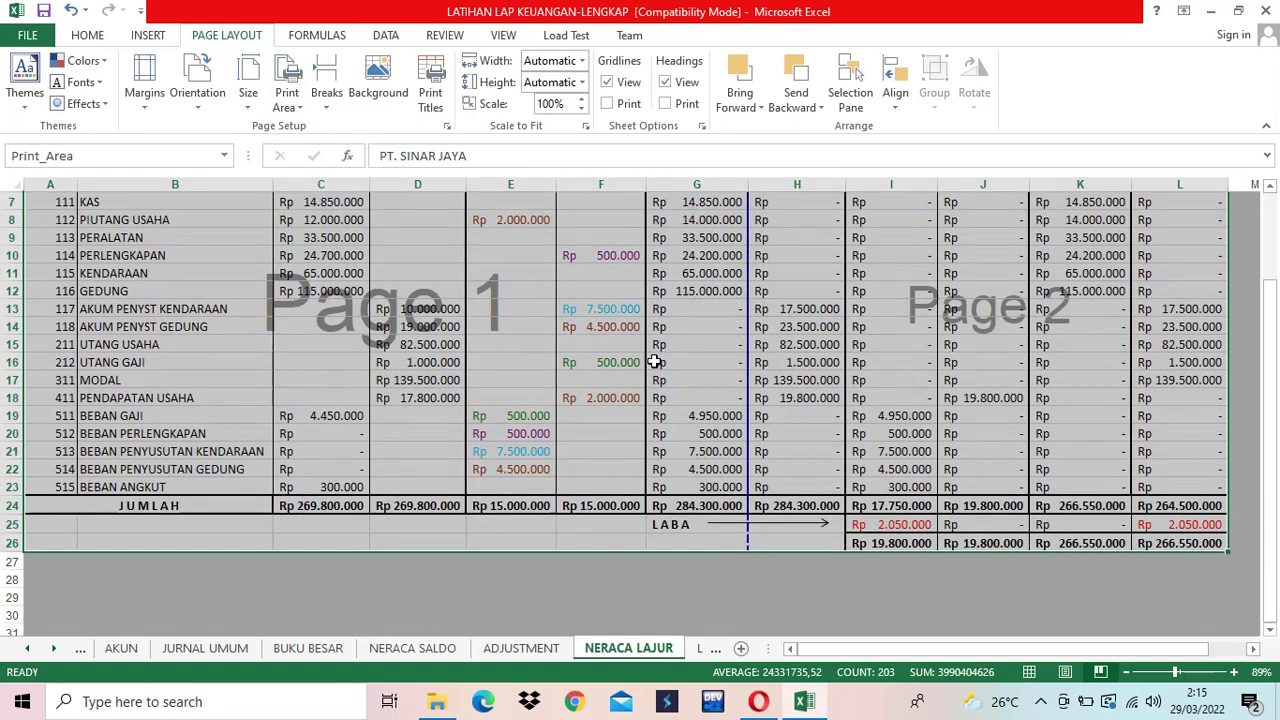
{"action": "scroll", "coordinate": [446, 358], "scroll_direction": "up", "scroll_amount": 2}
{"action": "scroll", "coordinate": [443, 370], "scroll_direction": "down", "scroll_amount": 1}
{"action": "scroll", "coordinate": [443, 370], "scroll_direction": "down", "scroll_amount": 2}
{"action": "scroll", "coordinate": [443, 366], "scroll_direction": "up", "scroll_amount": 1}
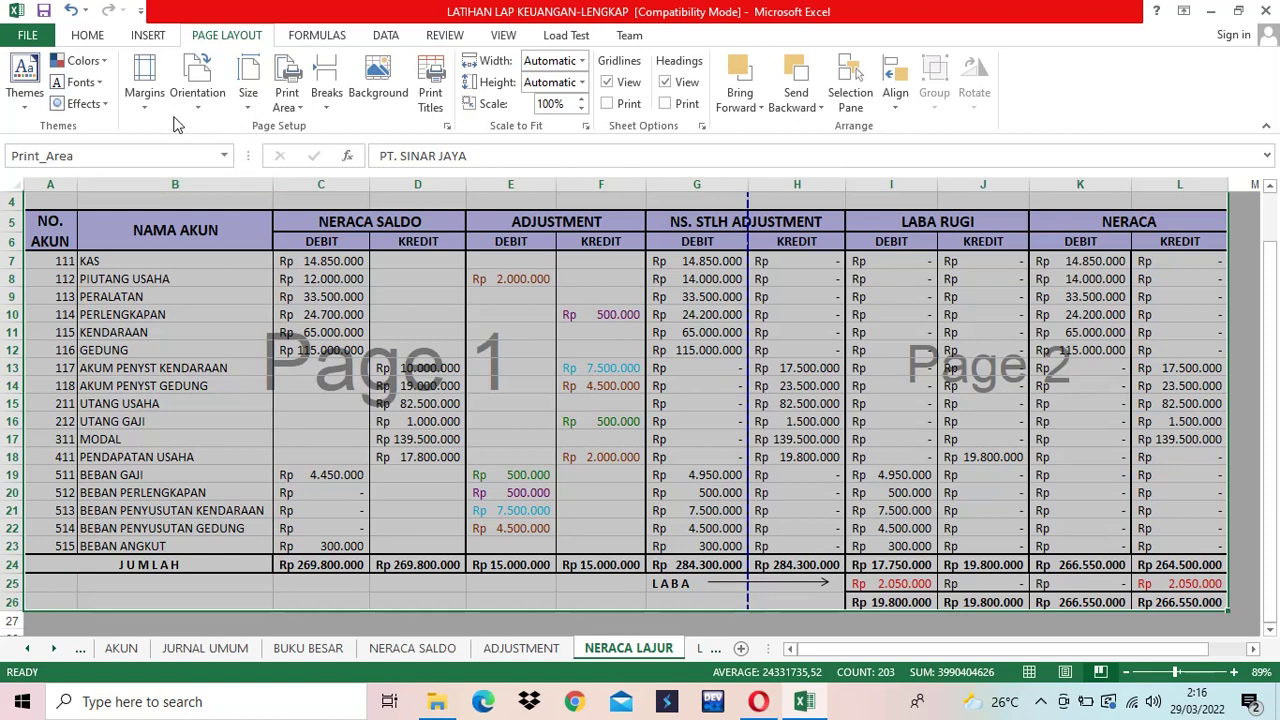
{"action": "left_click", "coordinate": [252, 108]}
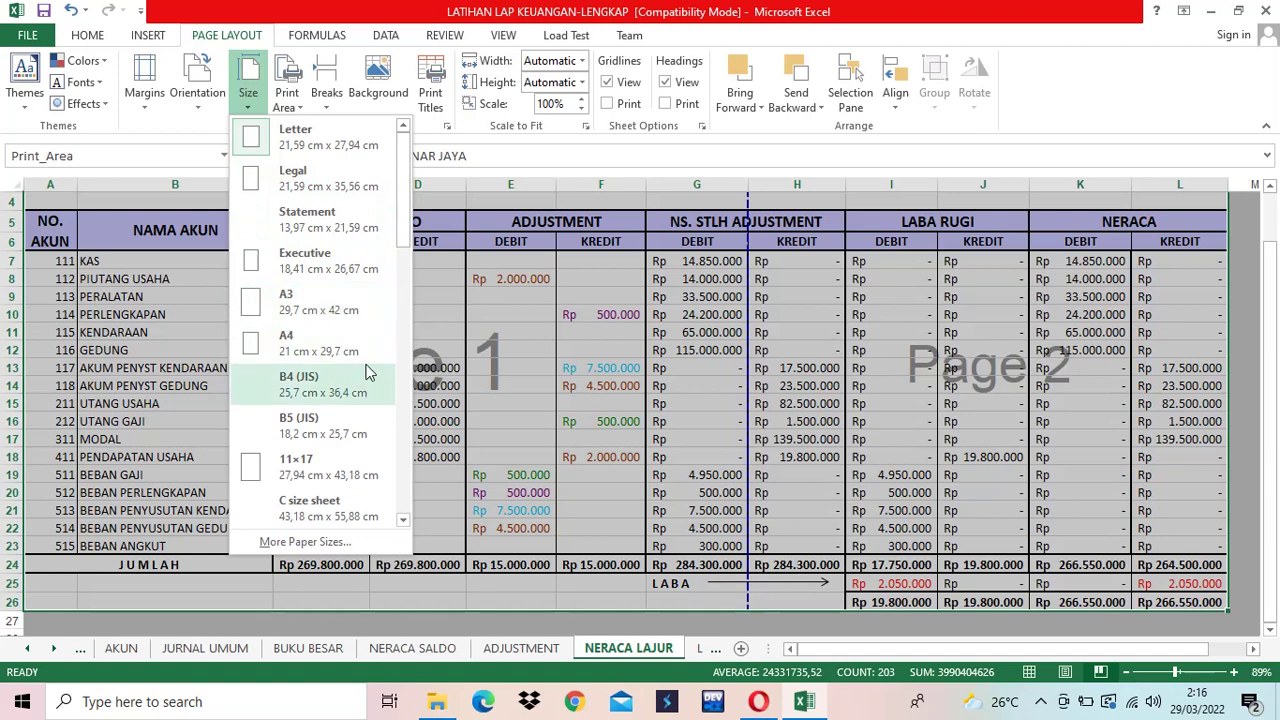
{"action": "scroll", "coordinate": [329, 362], "scroll_direction": "down", "scroll_amount": 7}
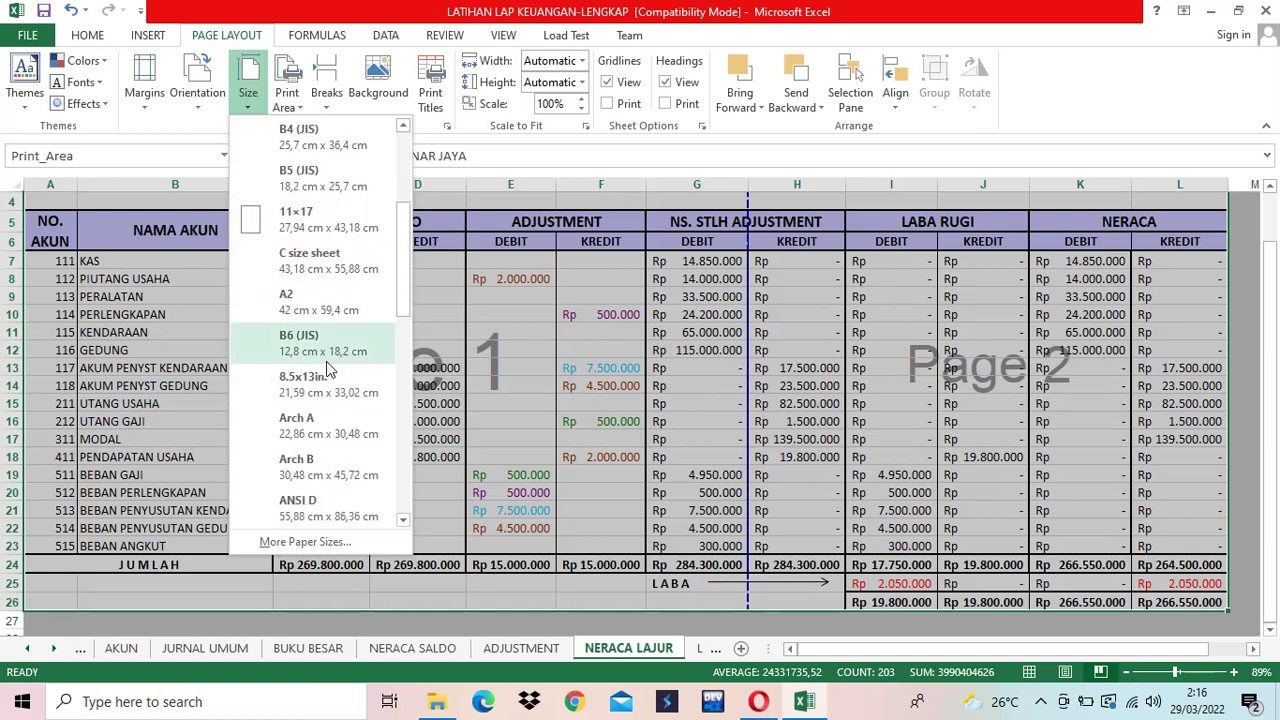
{"action": "scroll", "coordinate": [325, 355], "scroll_direction": "down", "scroll_amount": 2}
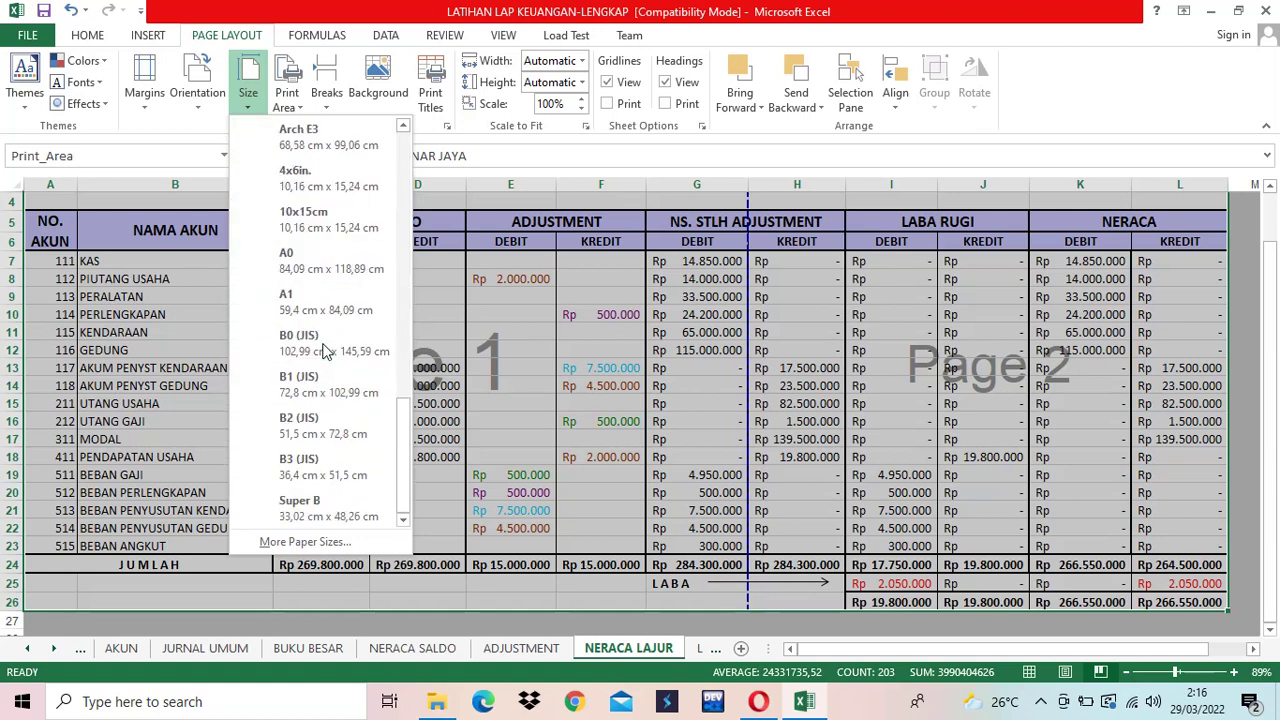
{"action": "scroll", "coordinate": [303, 430], "scroll_direction": "up", "scroll_amount": 3}
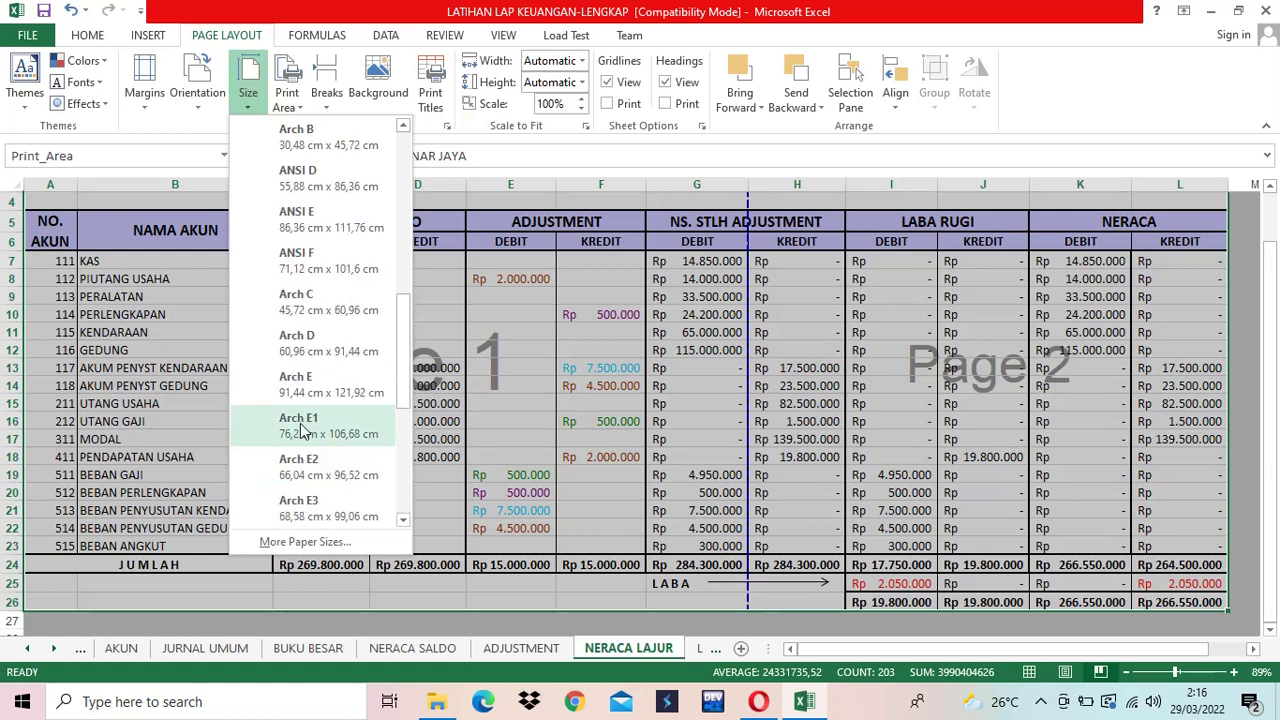
{"action": "scroll", "coordinate": [303, 430], "scroll_direction": "up", "scroll_amount": 6}
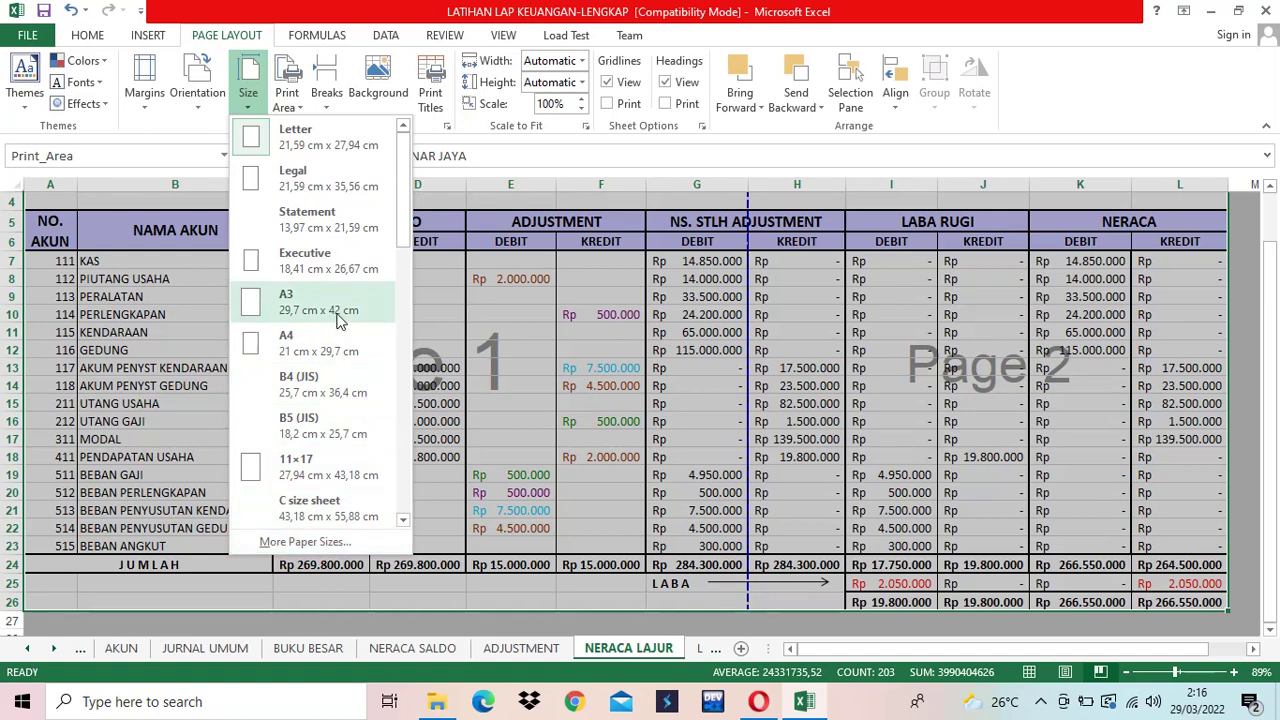
{"action": "left_click", "coordinate": [762, 410]}
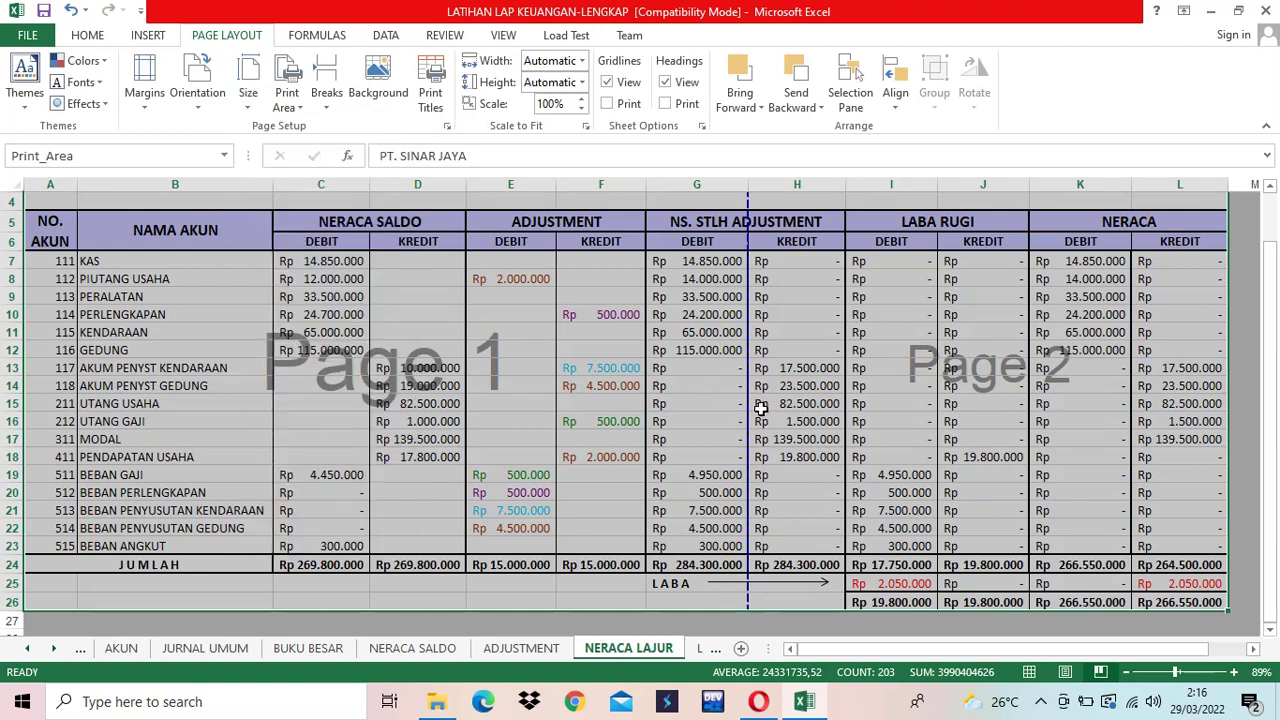
Check in the print preview how the landscape table is divided across the pages.
{"action": "key", "text": "ctrl+p"}
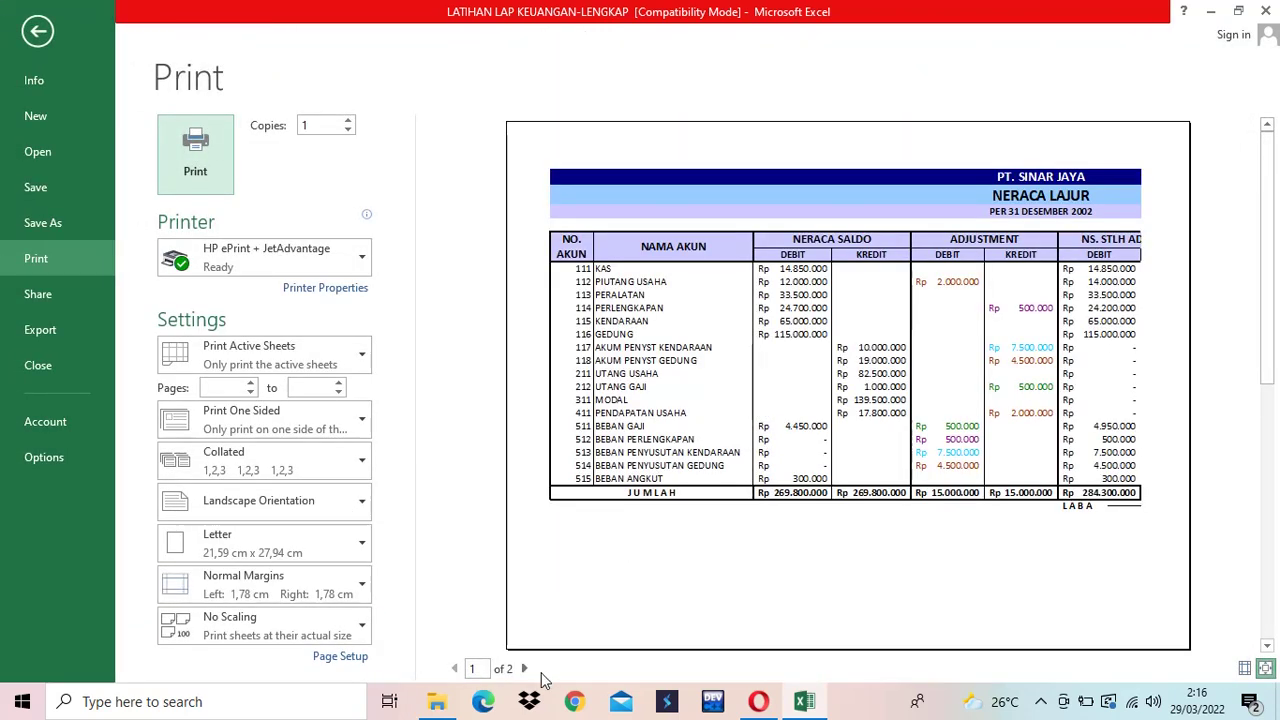
{"action": "left_click", "coordinate": [524, 668]}
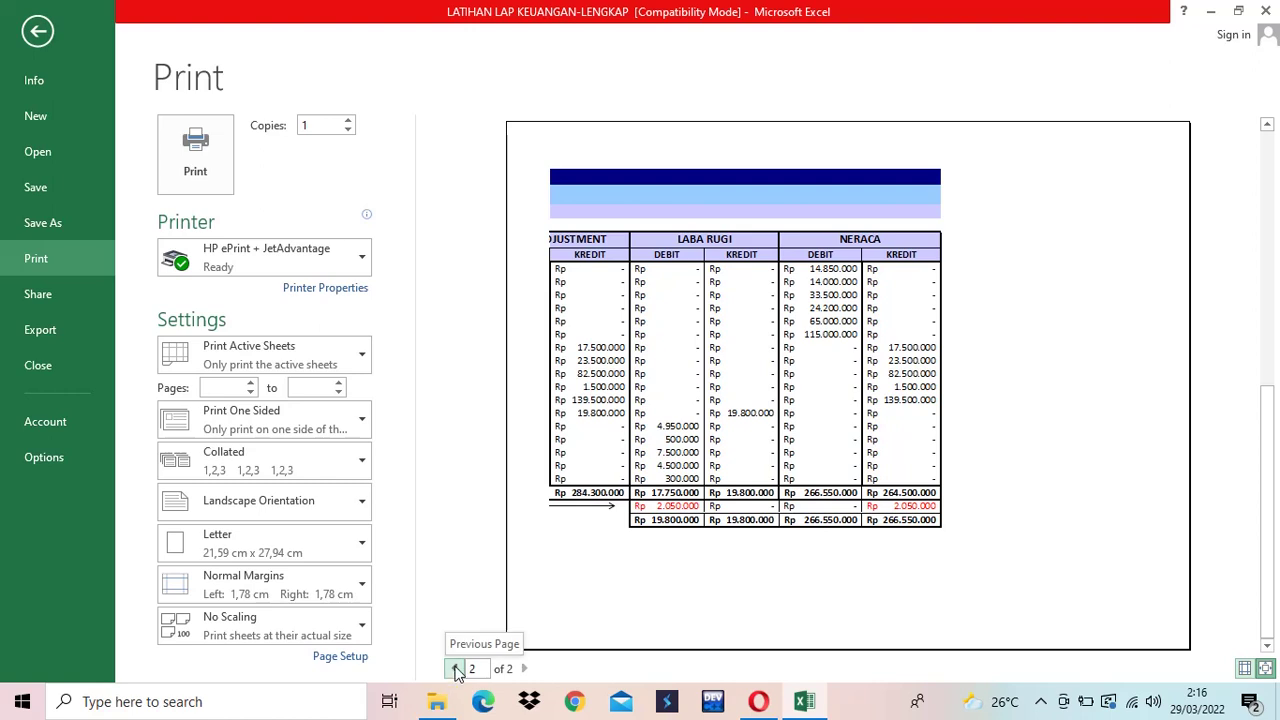
{"action": "left_click", "coordinate": [456, 668]}
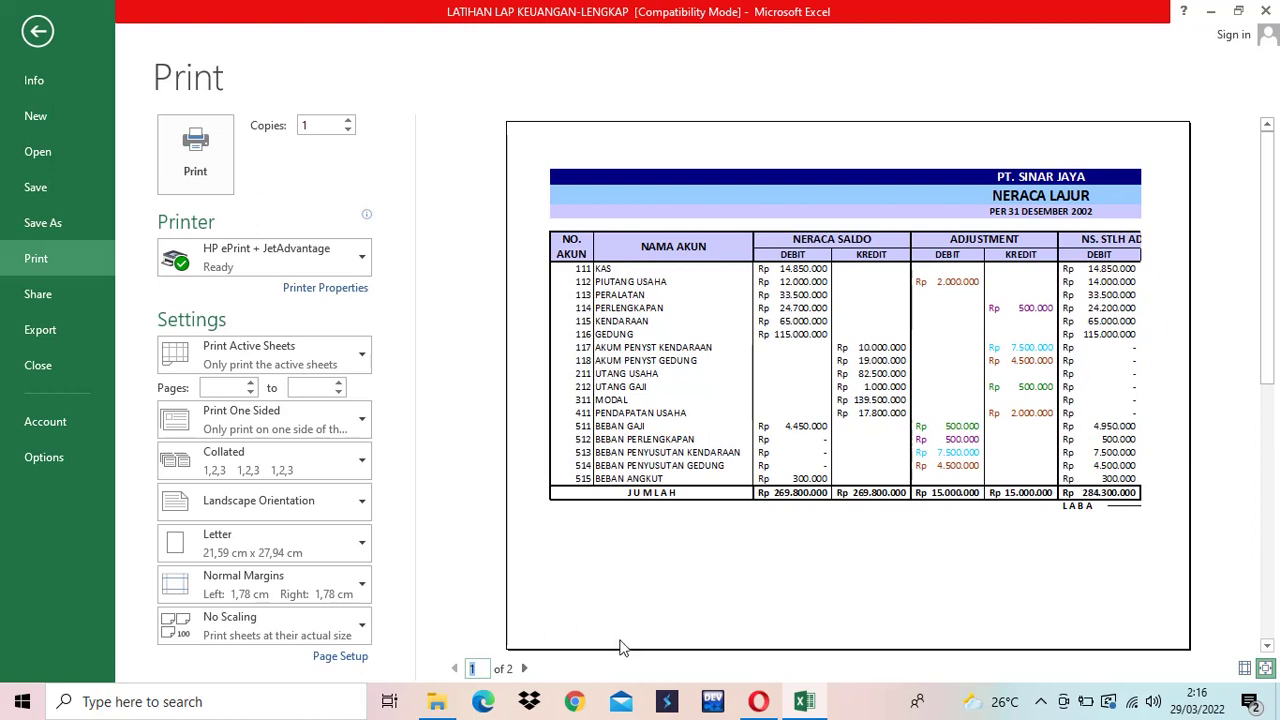
{"action": "left_click", "coordinate": [524, 668]}
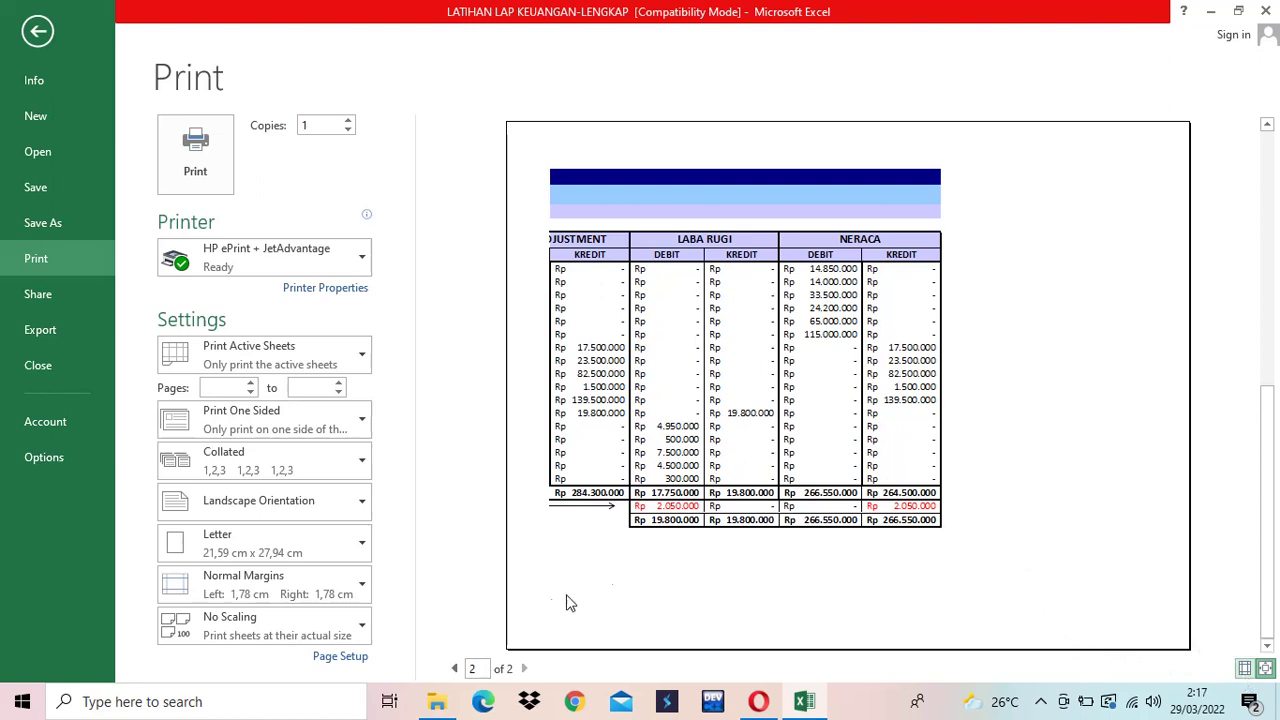
{"action": "left_click", "coordinate": [455, 669]}
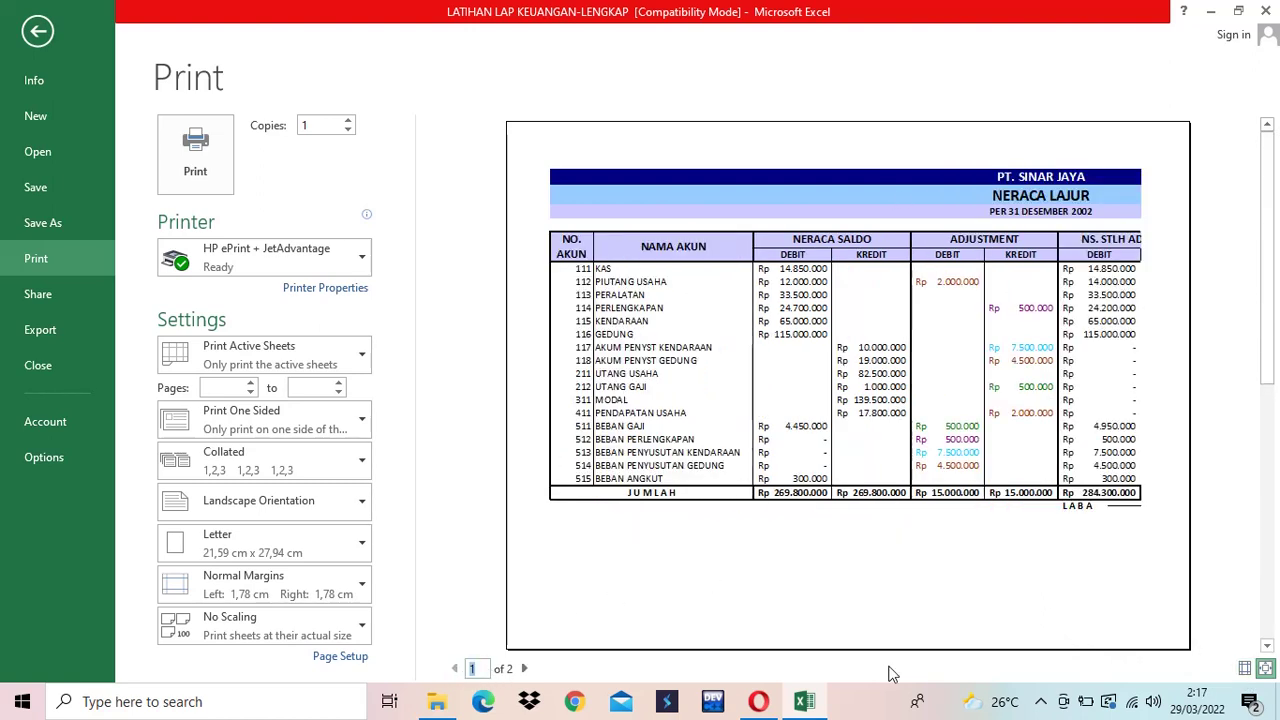
Show the margins in the print preview and narrow the left margin to 0,53 cm and the right to 0,43 cm.
{"action": "left_click", "coordinate": [1245, 669]}
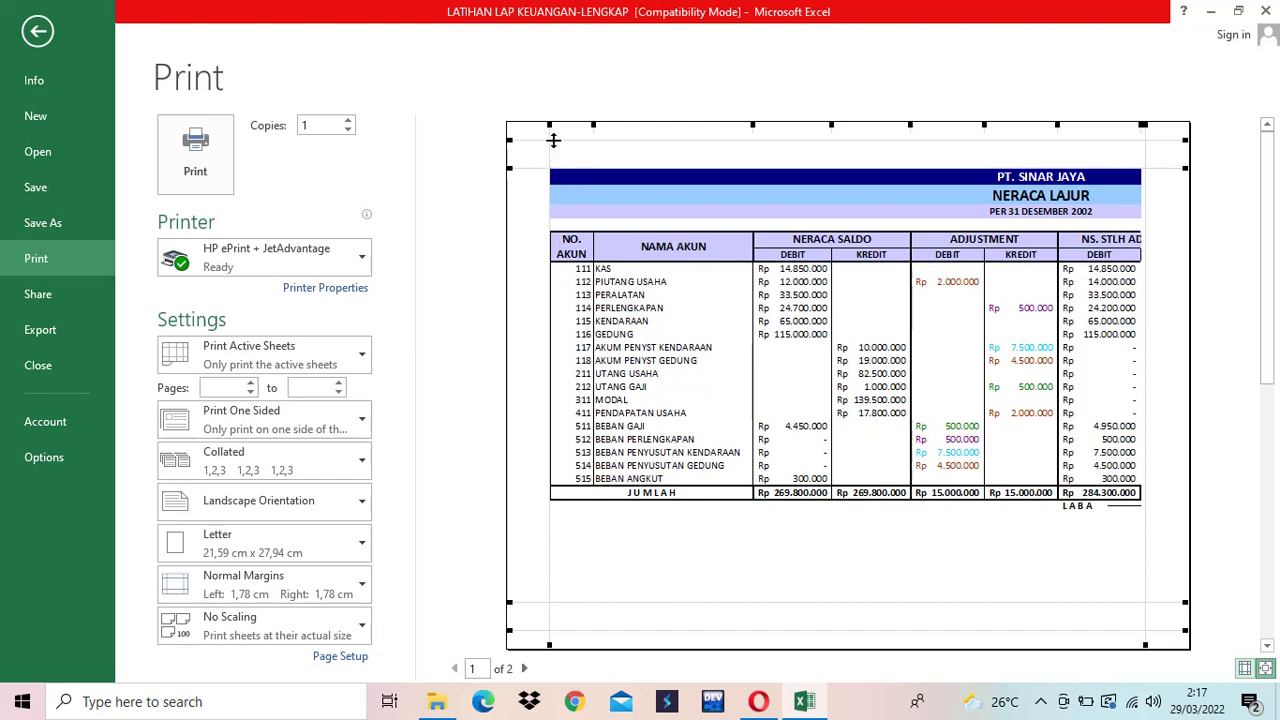
{"action": "left_click_drag", "start_coordinate": [548, 133], "coordinate": [528, 140]}
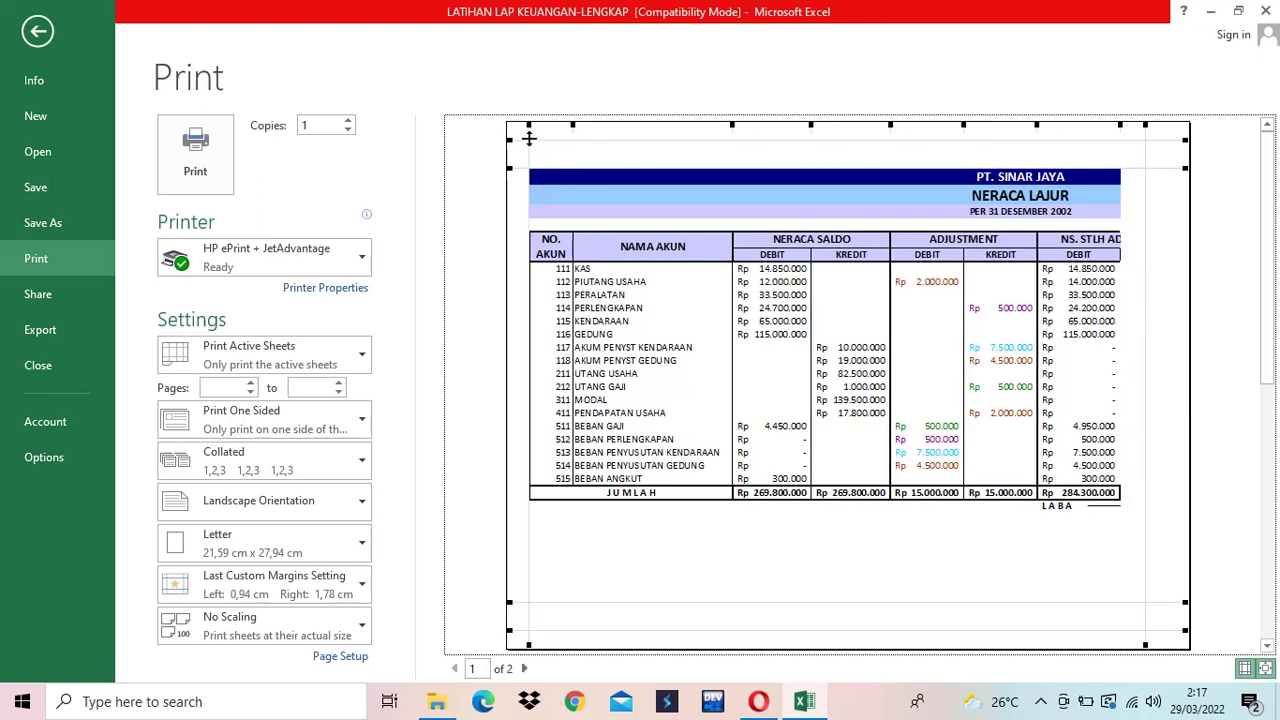
{"action": "left_click_drag", "start_coordinate": [528, 133], "coordinate": [518, 133]}
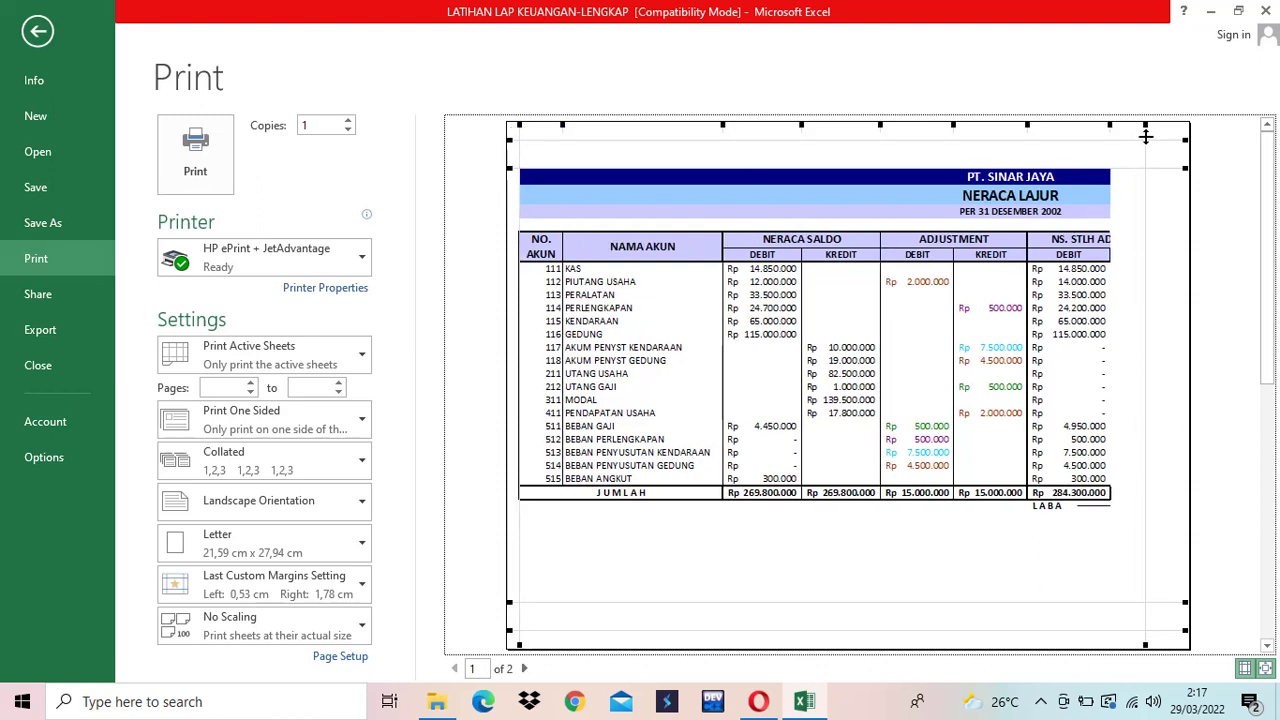
{"action": "left_click_drag", "start_coordinate": [1145, 160], "coordinate": [1183, 166]}
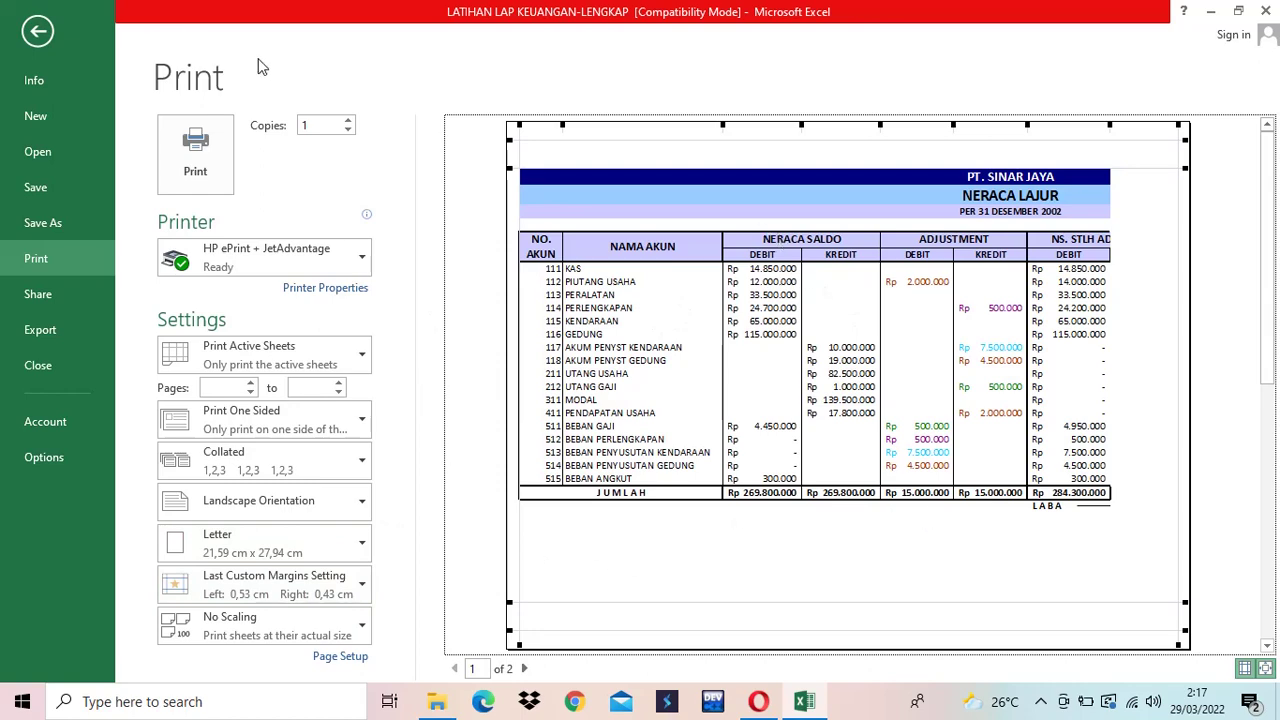
{"action": "left_click", "coordinate": [44, 40]}
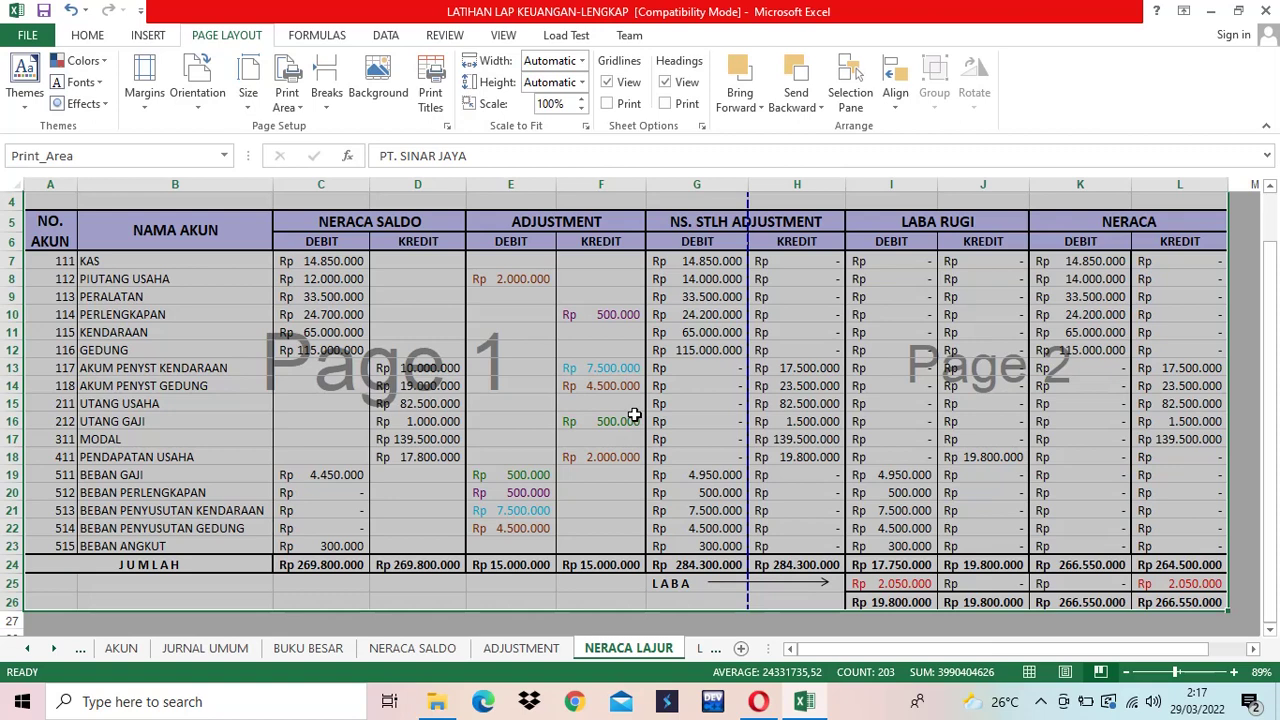
Switch the worksheet from Page Break Preview to Normal view and zoom out to 90%.
{"action": "left_click", "coordinate": [634, 410]}
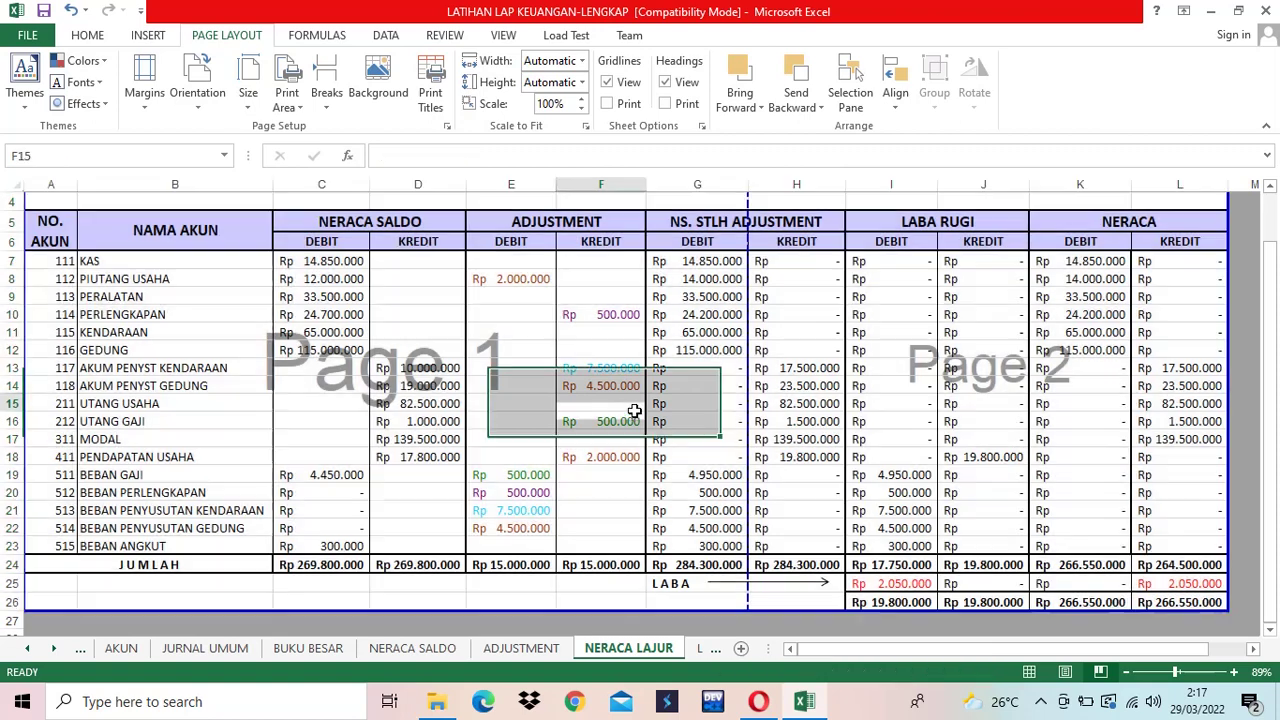
{"action": "left_click", "coordinate": [504, 36]}
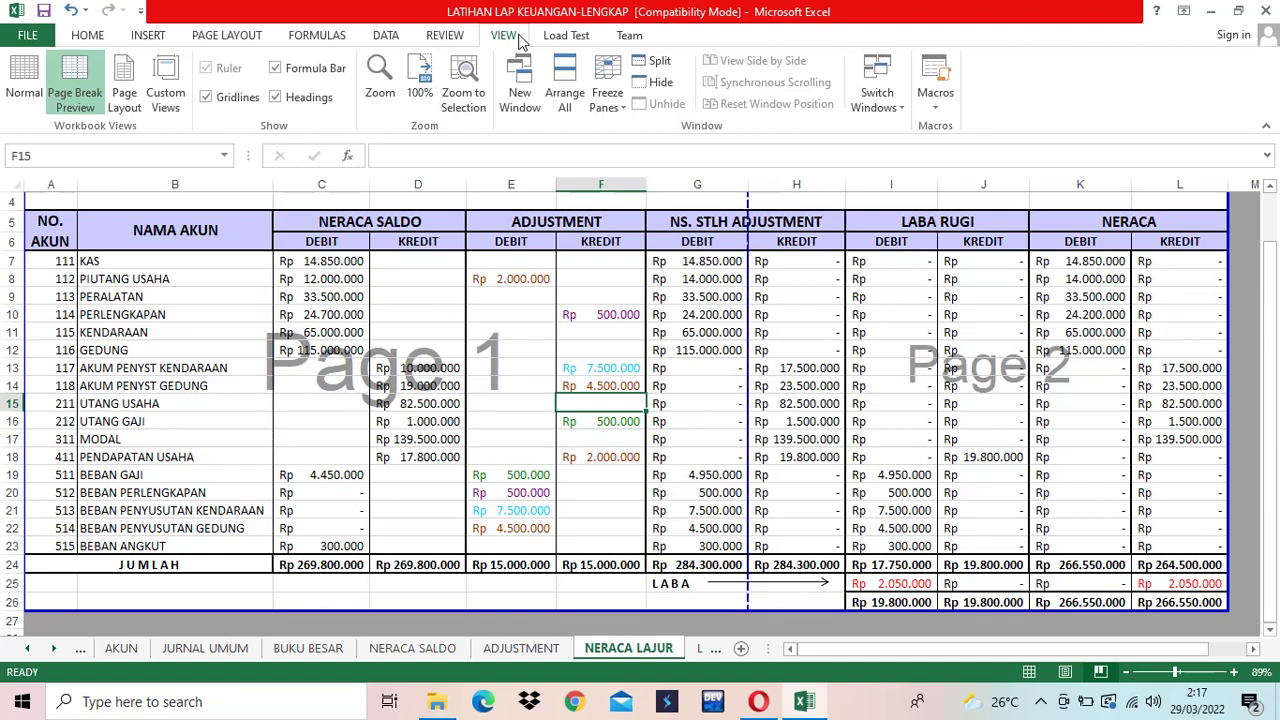
{"action": "left_click", "coordinate": [24, 85]}
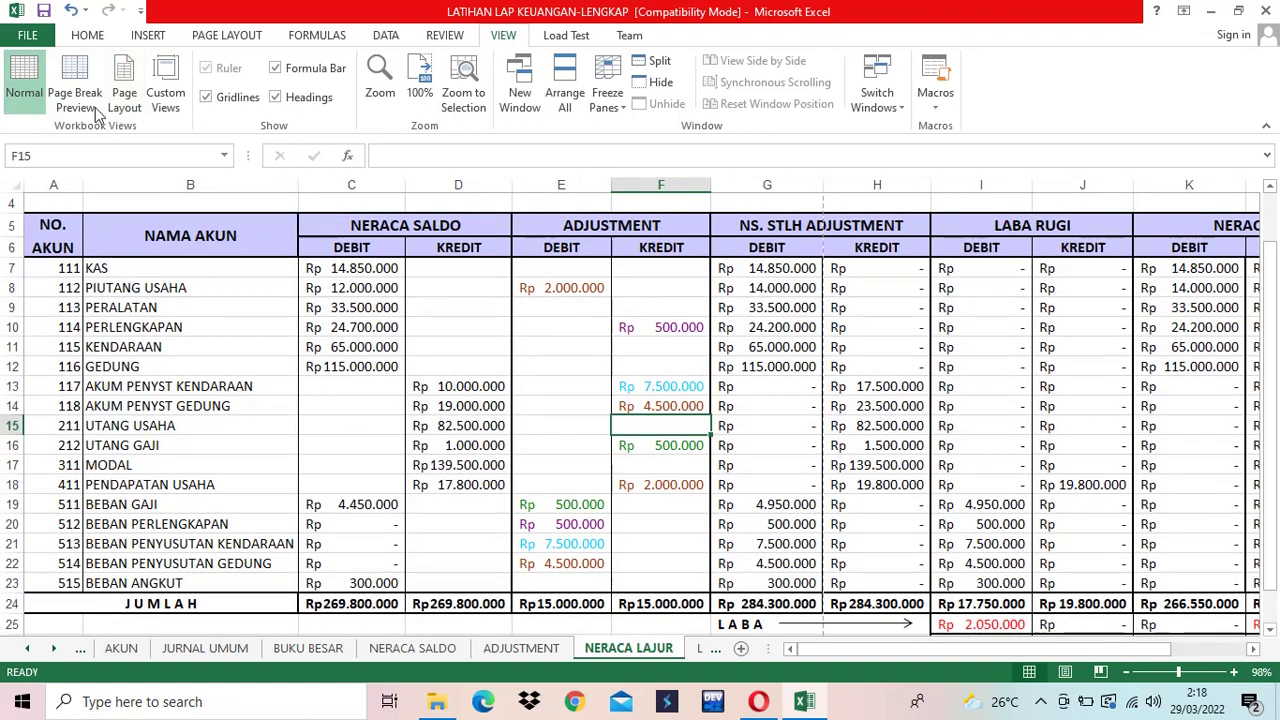
{"action": "left_click", "coordinate": [1124, 672]}
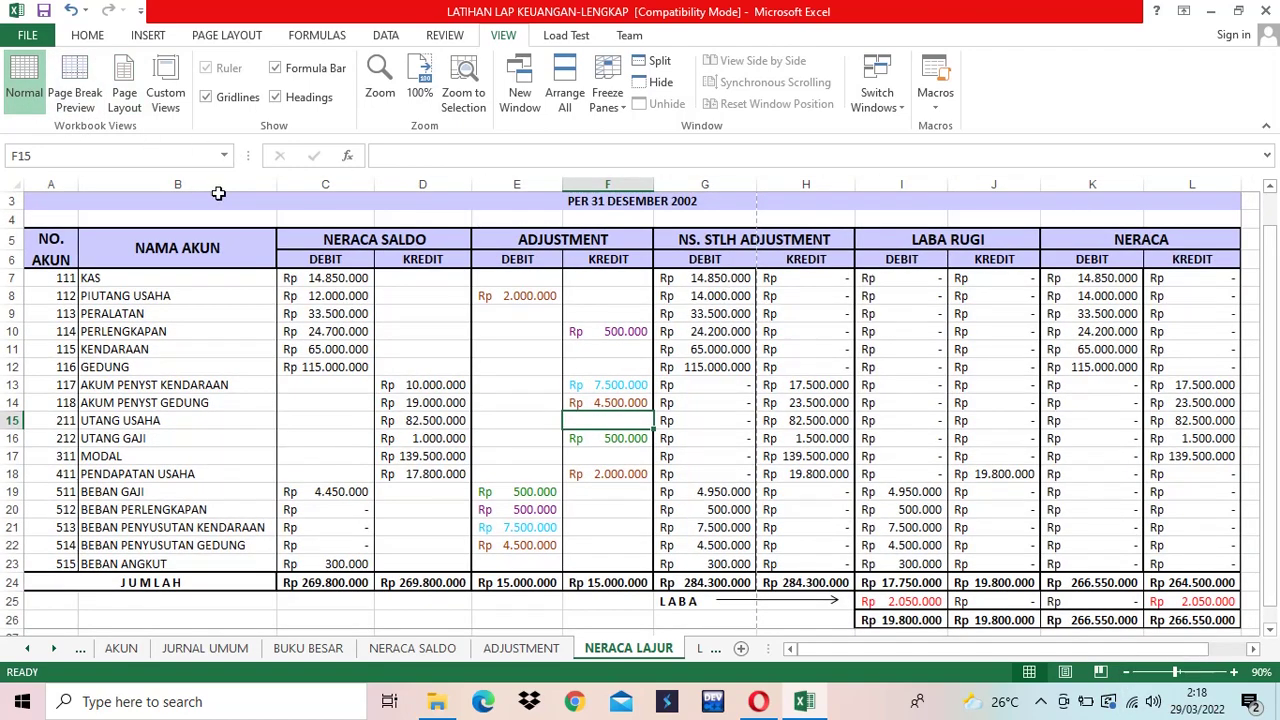
Switch to Page Break Preview and move the vertical page break after column G to the table's right edge, past column L.
{"action": "left_click", "coordinate": [87, 103]}
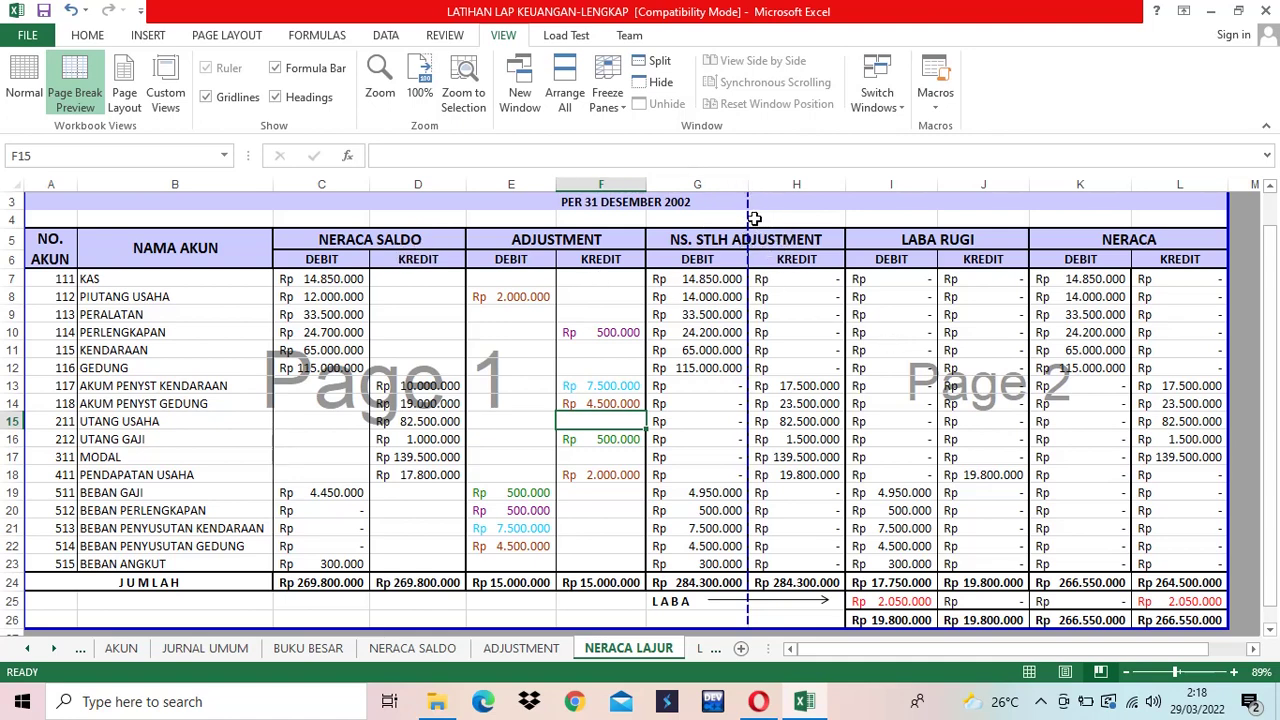
{"action": "left_click_drag", "start_coordinate": [746, 214], "coordinate": [1131, 229]}
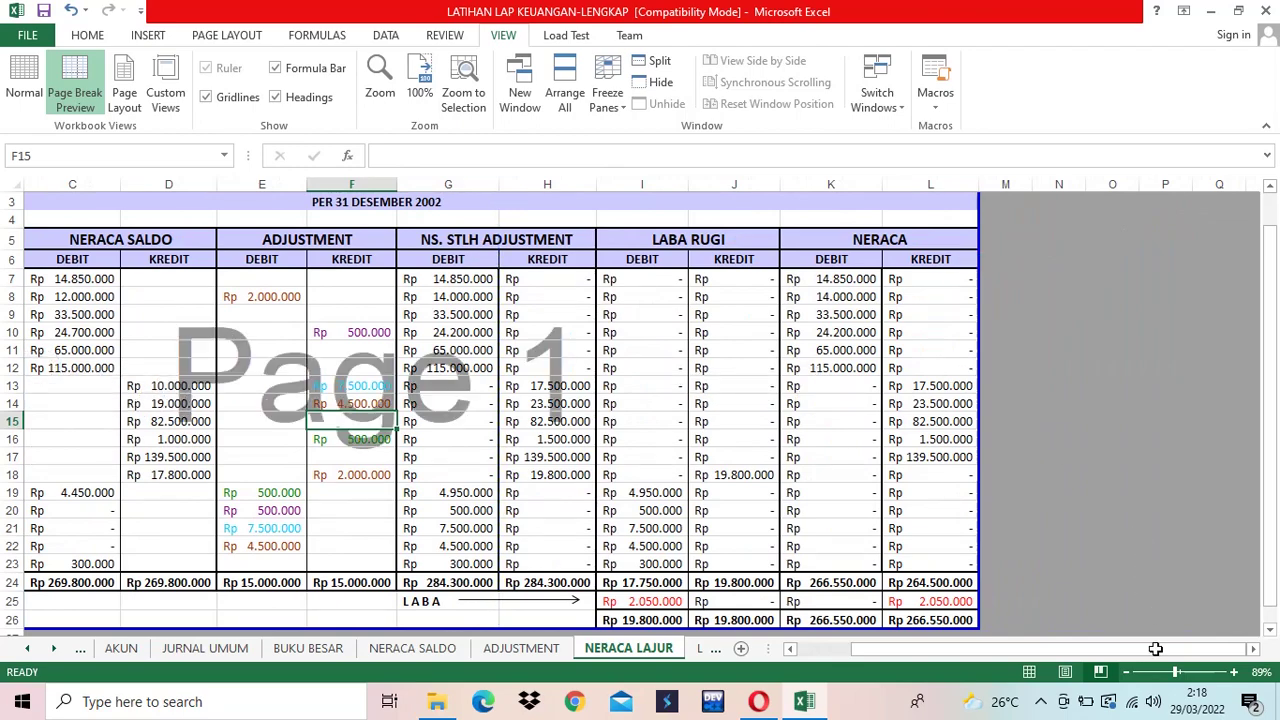
{"action": "left_click_drag", "start_coordinate": [1155, 649], "coordinate": [1098, 657]}
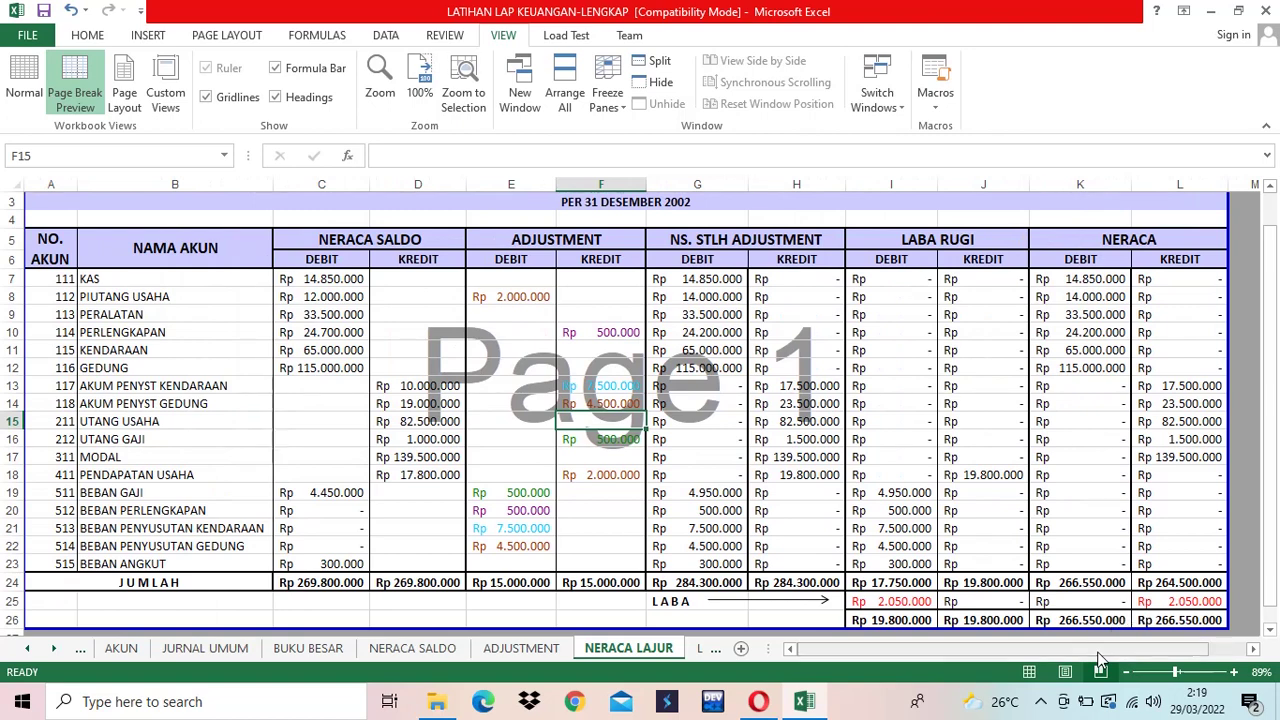
Check in the print preview how the NERACA LAJUR table fits the landscape Letter page with the moved page break.
{"action": "key", "text": "ctrl+p"}
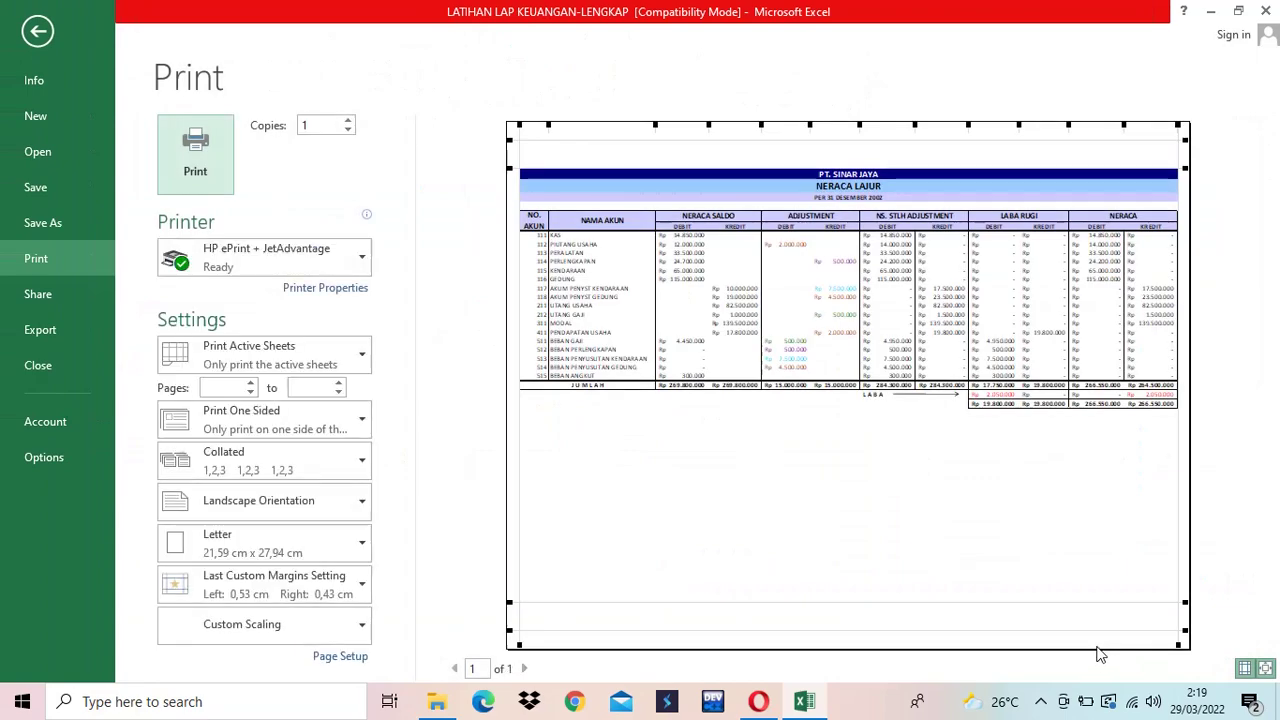
{"action": "left_click", "coordinate": [46, 31]}
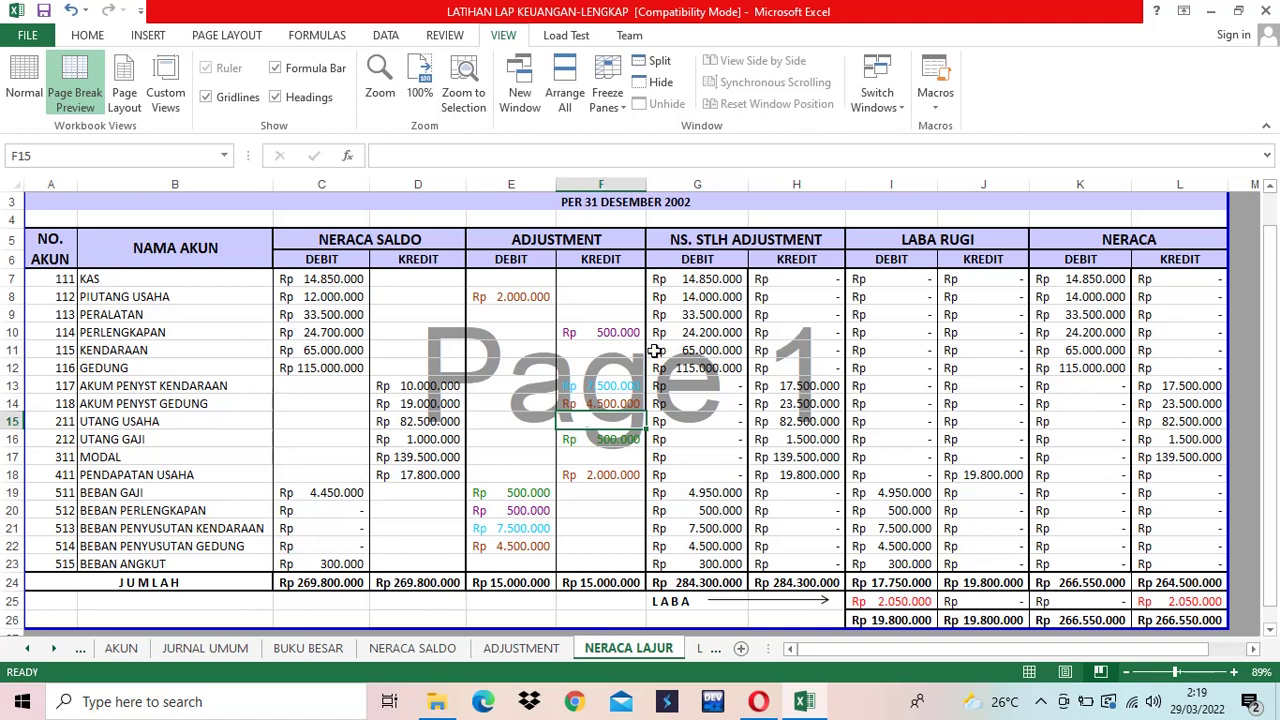
{"action": "key", "text": "ctrl+p"}
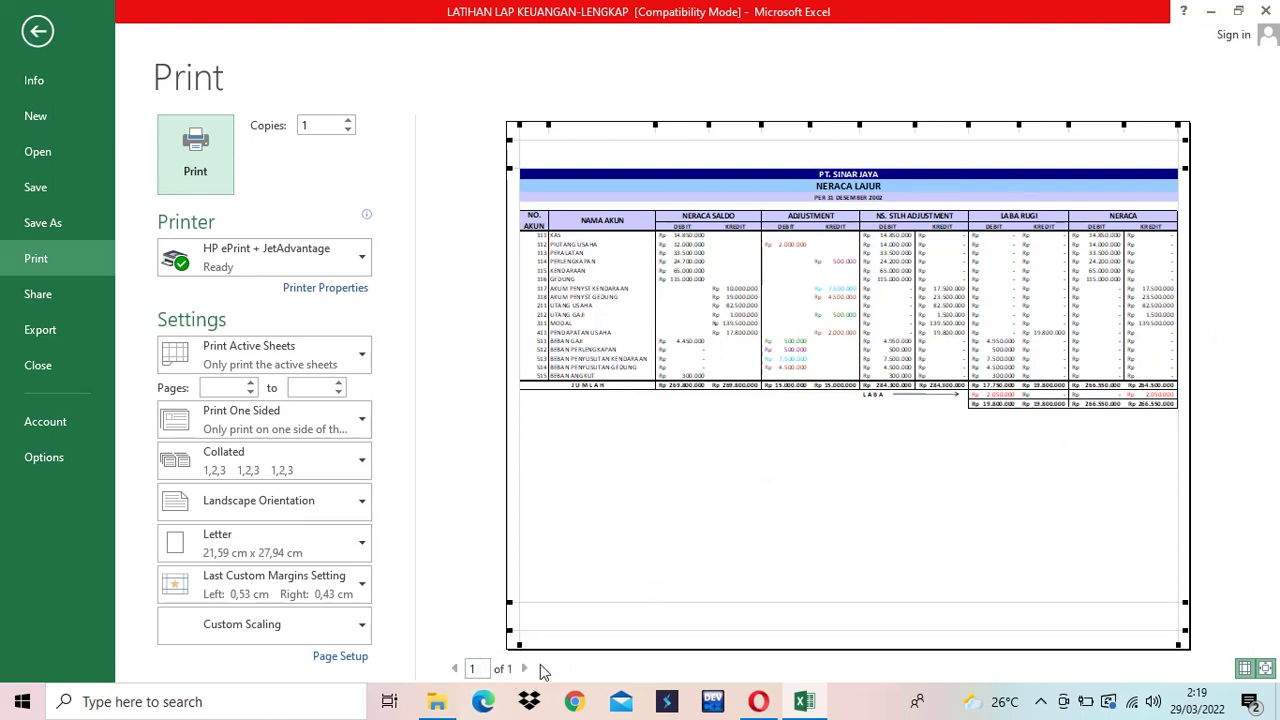
{"action": "key", "text": "super+d"}
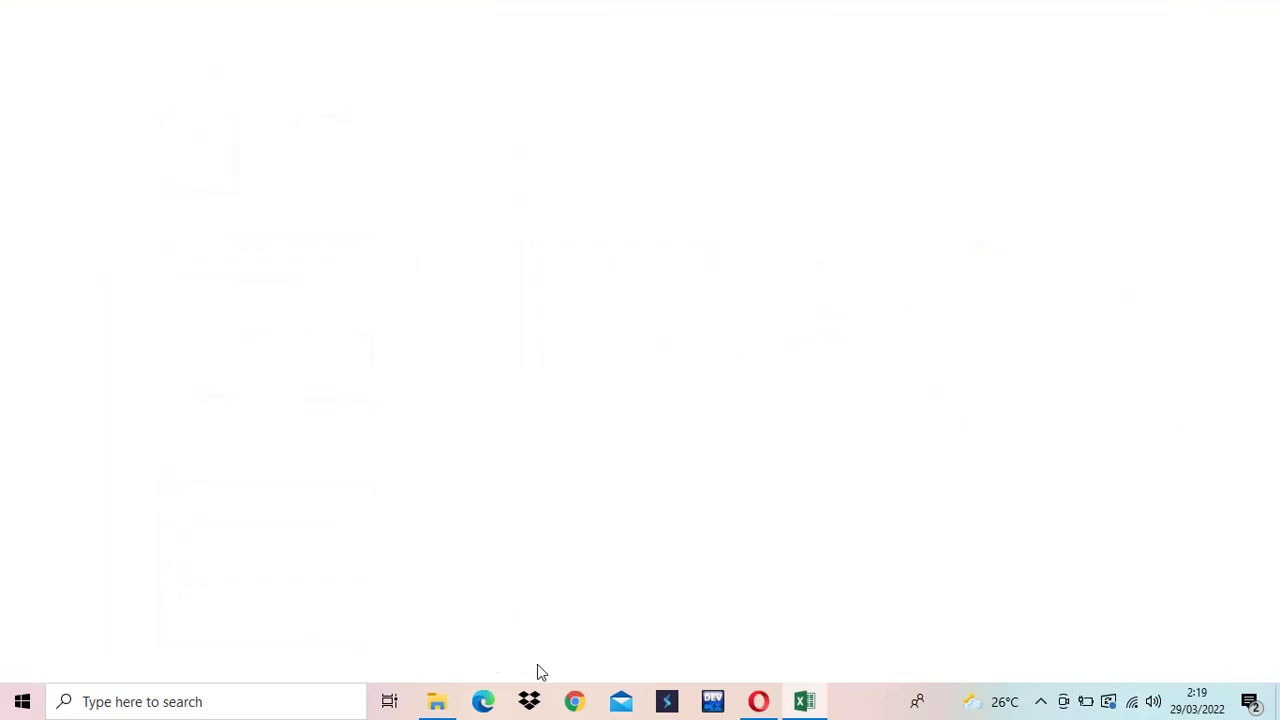
{"action": "left_click", "coordinate": [804, 703]}
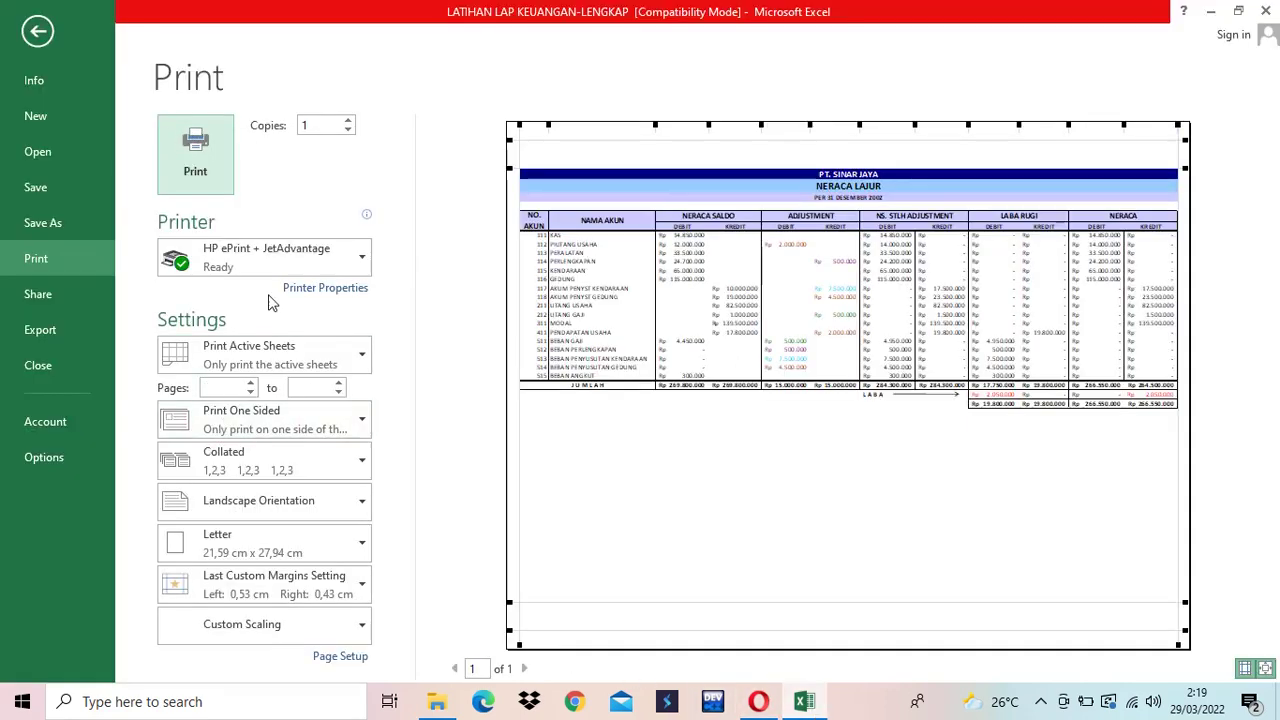